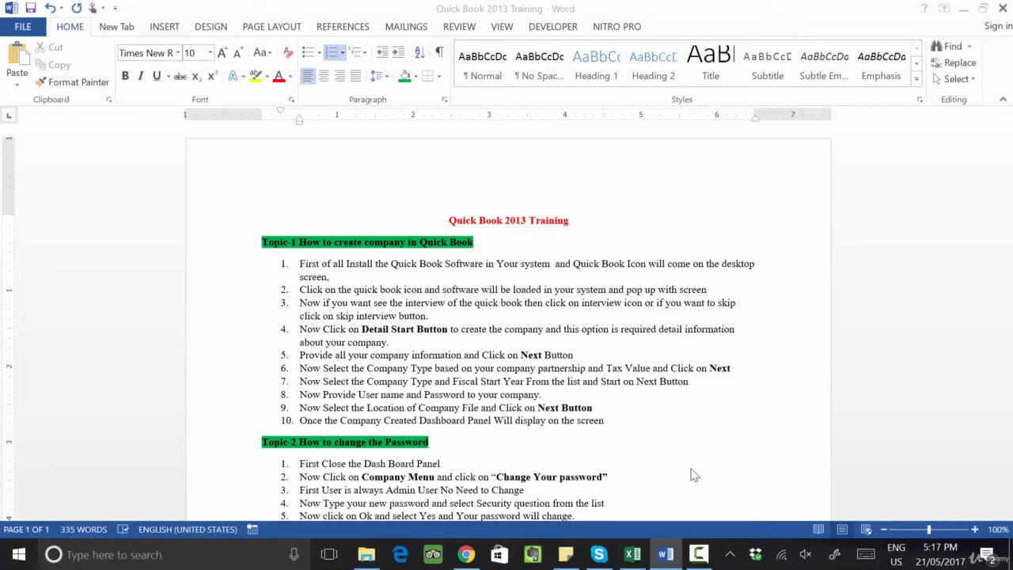
# Apply the Crop theme to the Quick Book 2013 Training document.
pyautogui.scroll(-5, 427, 305)
pyautogui.scroll(4, 437, 299)
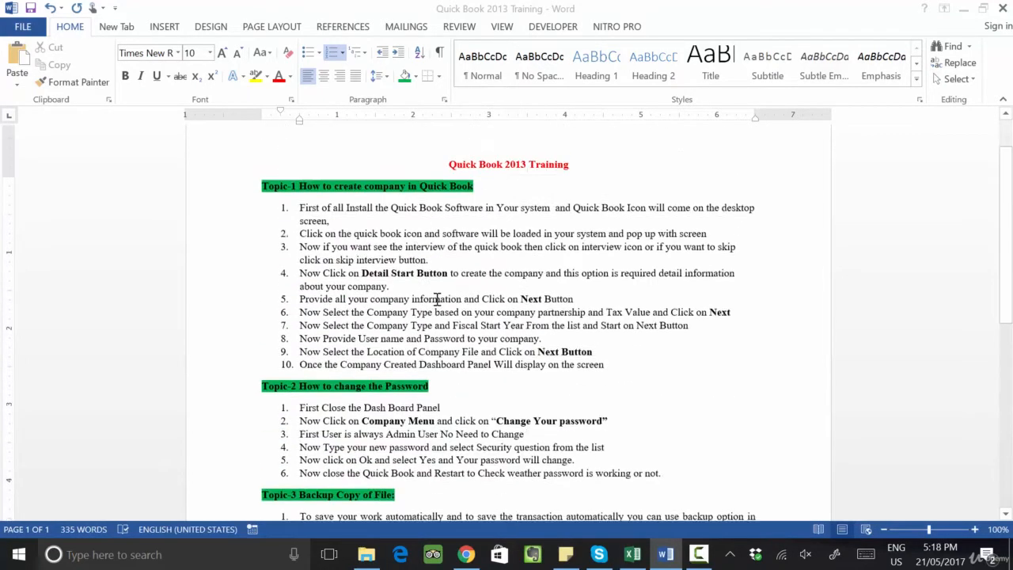
pyautogui.scroll(-5, 423, 264)
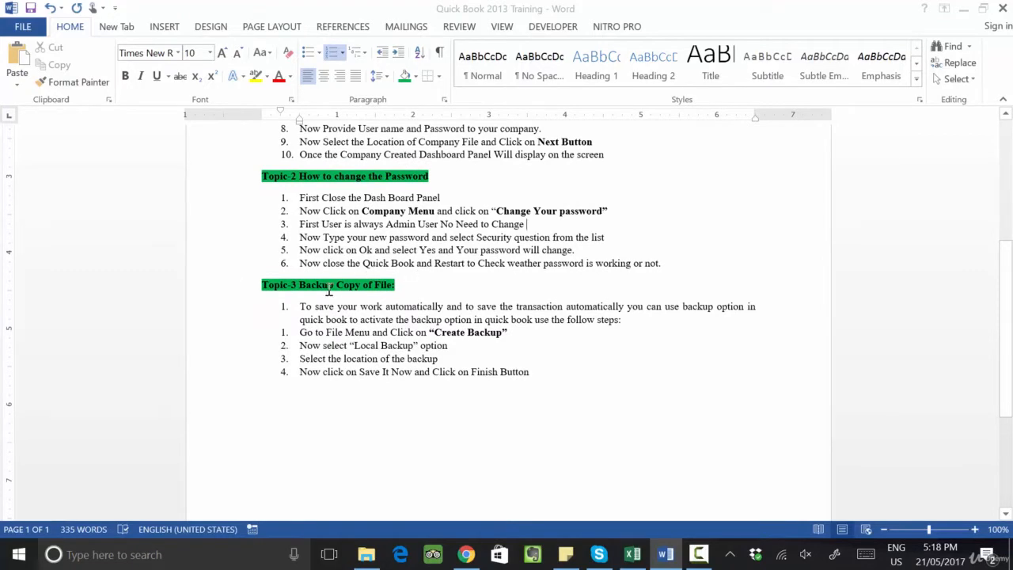
pyautogui.scroll(6, 357, 296)
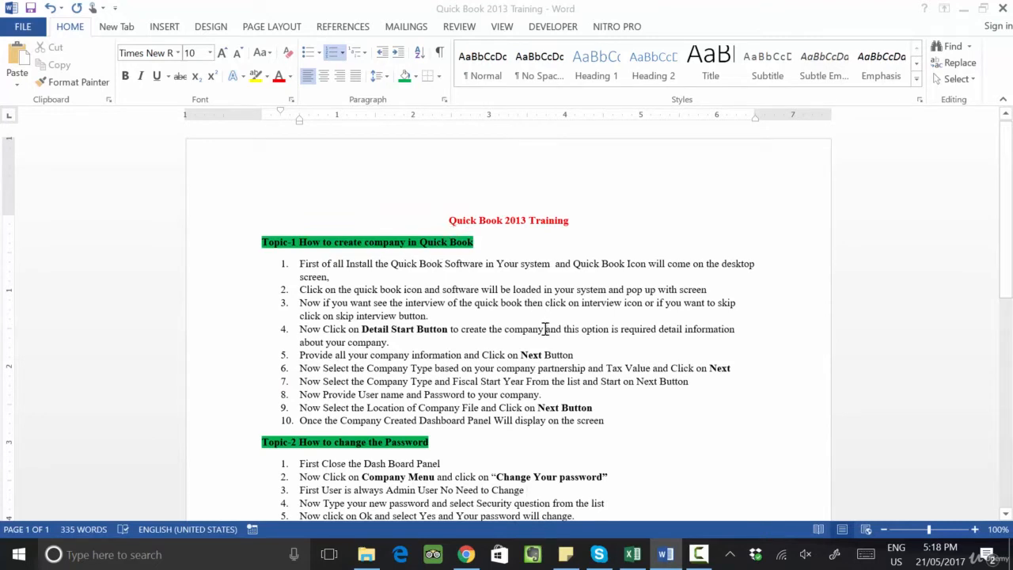
pyautogui.click(210, 26)
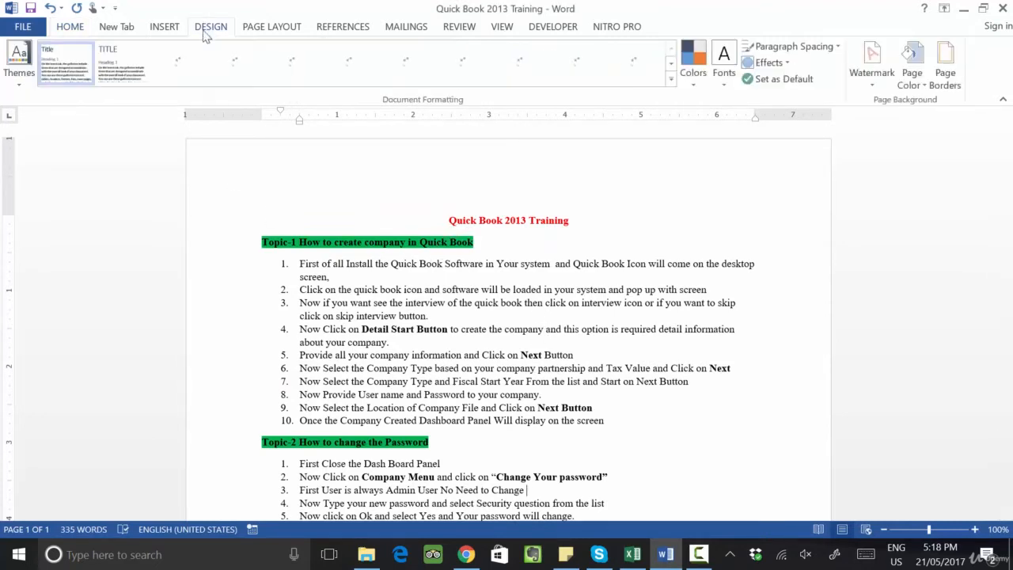
pyautogui.click(21, 79)
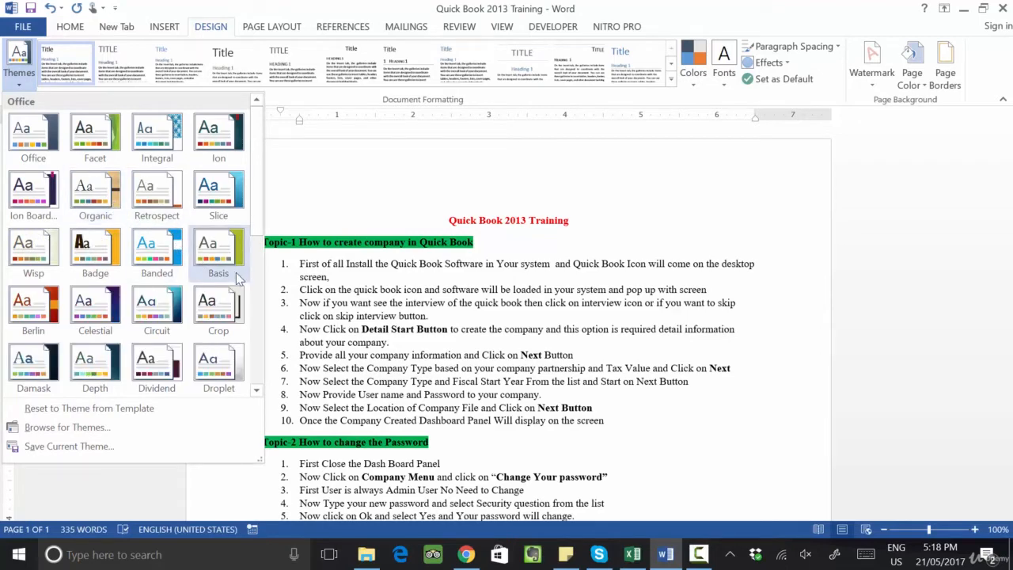
pyautogui.click(236, 272)
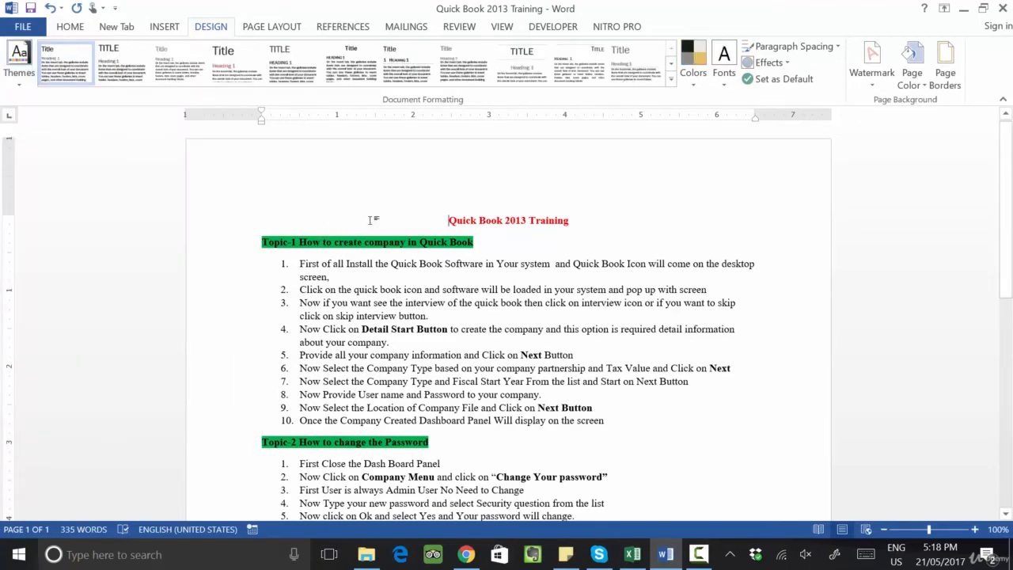
# Select the whole document text and change the document theme to Depth.
pyautogui.hotkey('ctrl', 'a')
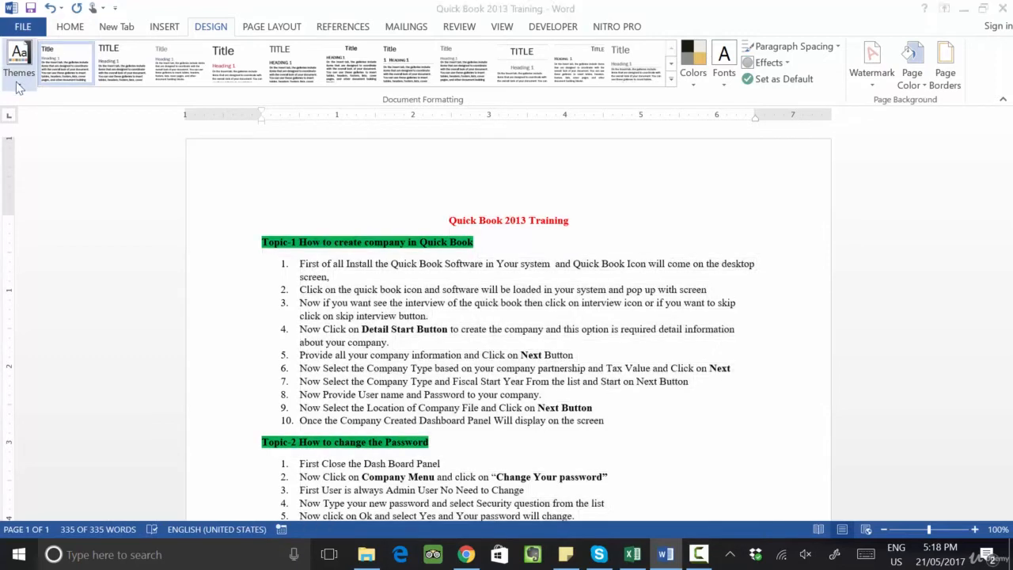
pyautogui.click(696, 422)
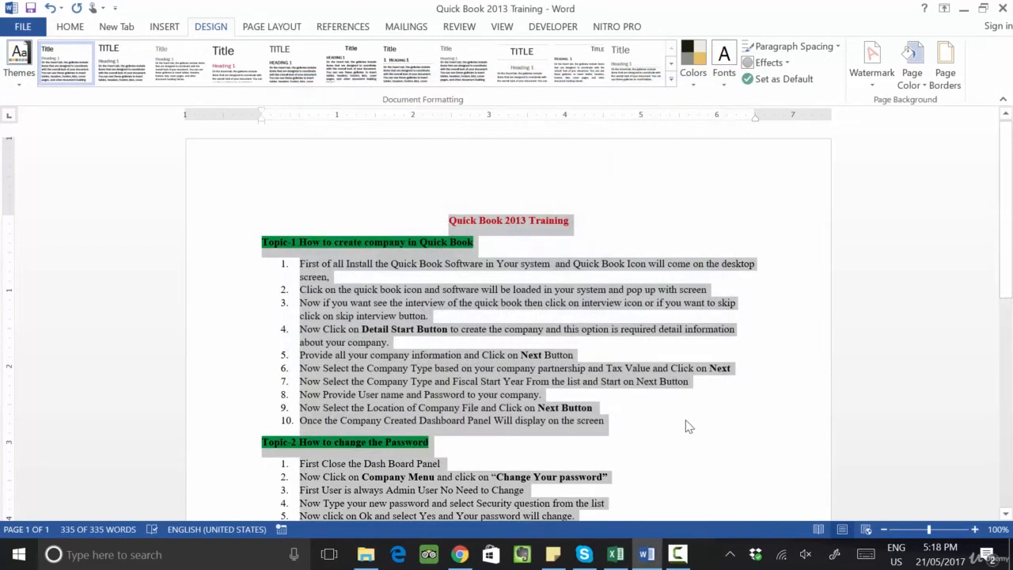
pyautogui.click(19, 62)
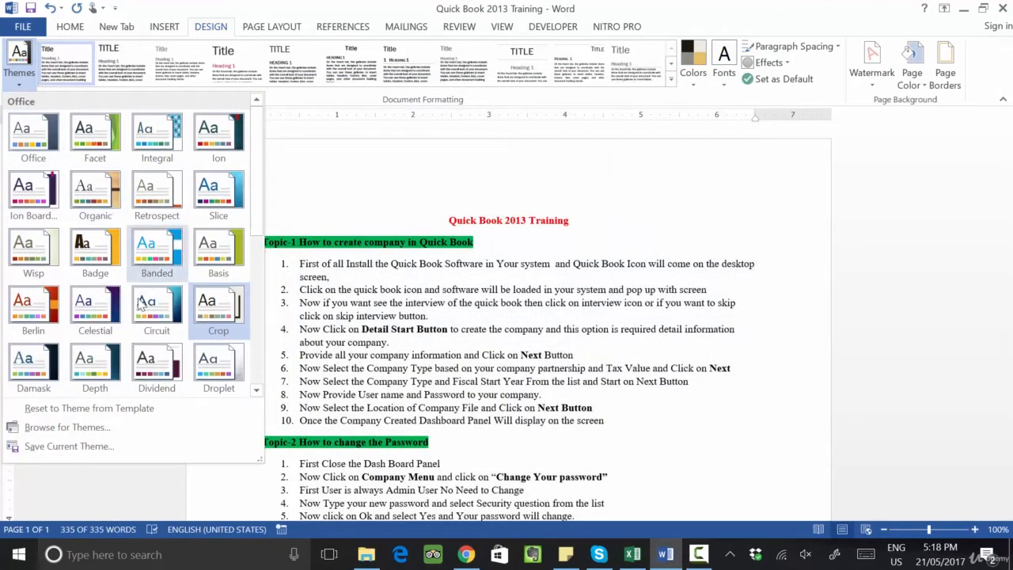
pyautogui.click(95, 365)
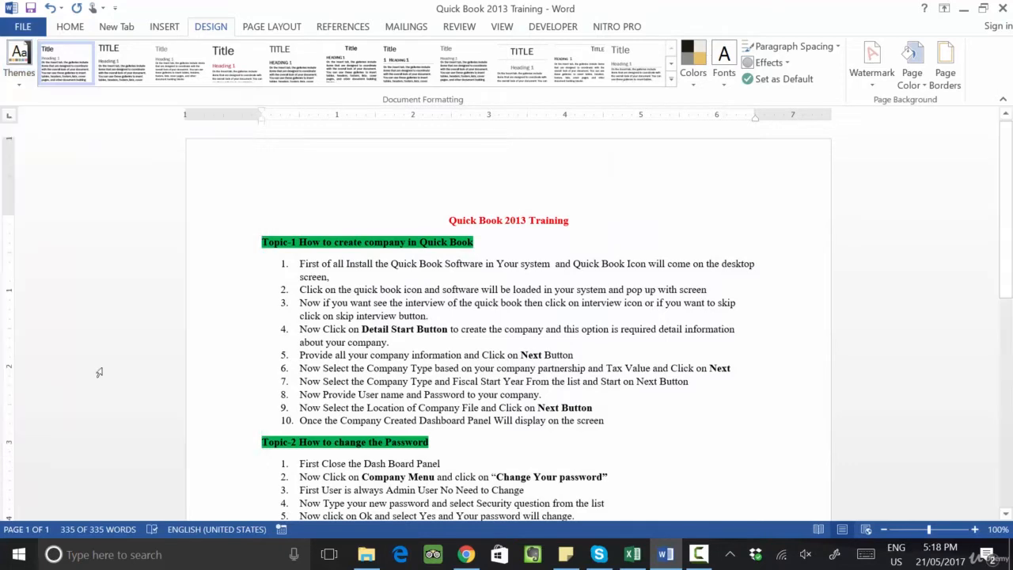
# Apply the style set with a numbered Heading 1 to the document and change its theme to Circuit.
pyautogui.hotkey('ctrl', 'a')
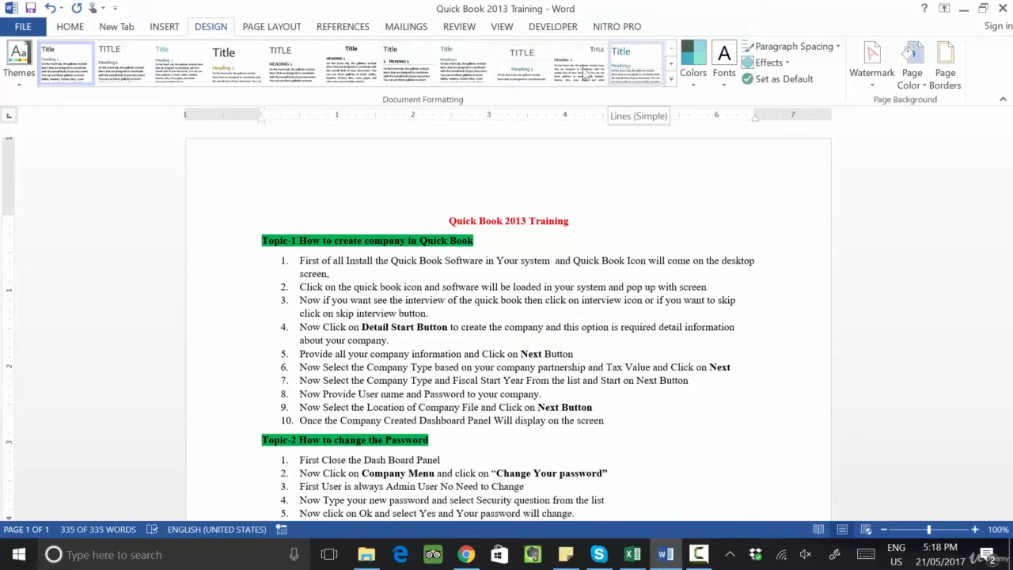
pyautogui.click(408, 63)
pyautogui.hotkey('ctrl', 'a')
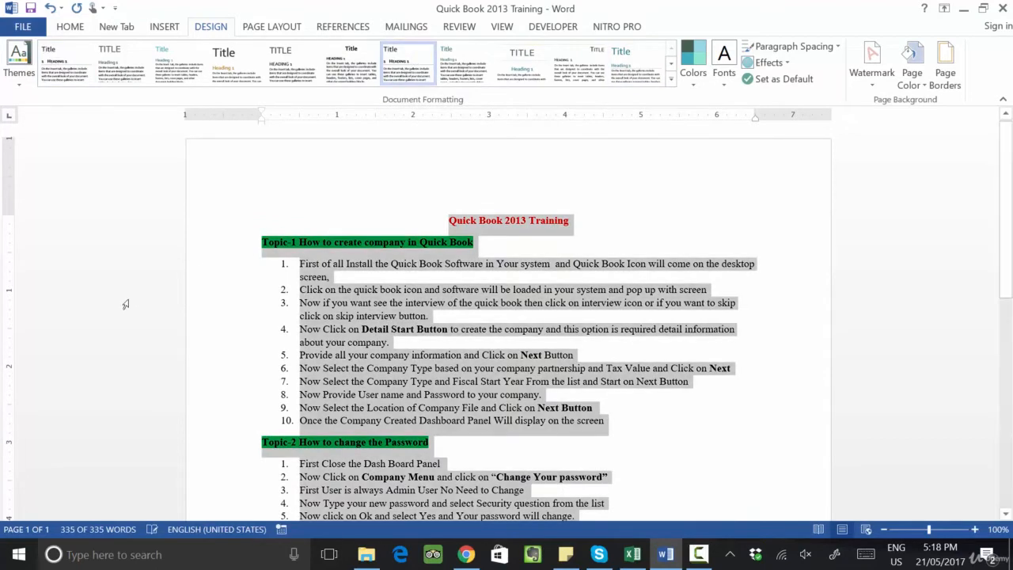
pyautogui.click(19, 67)
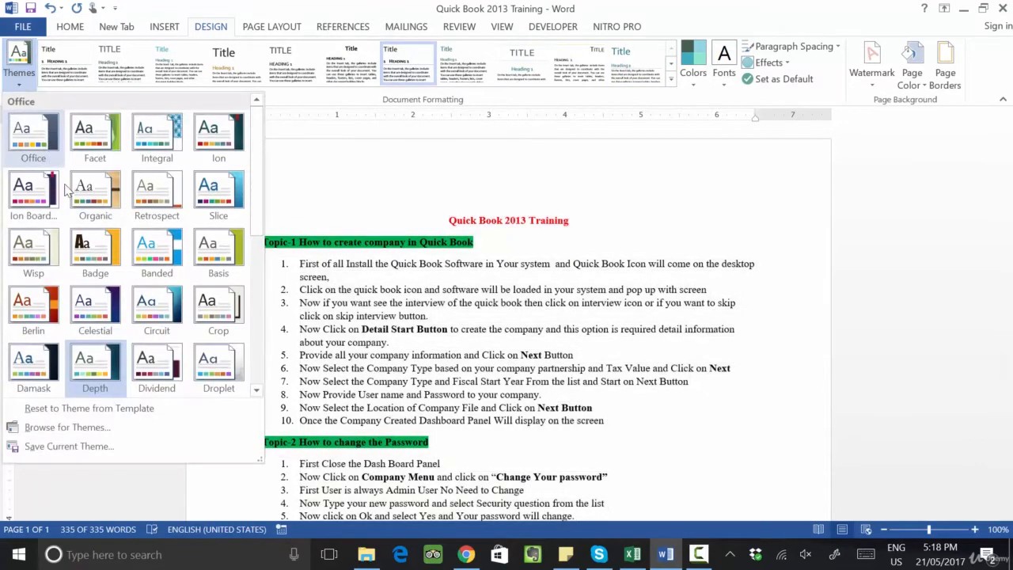
pyautogui.click(163, 339)
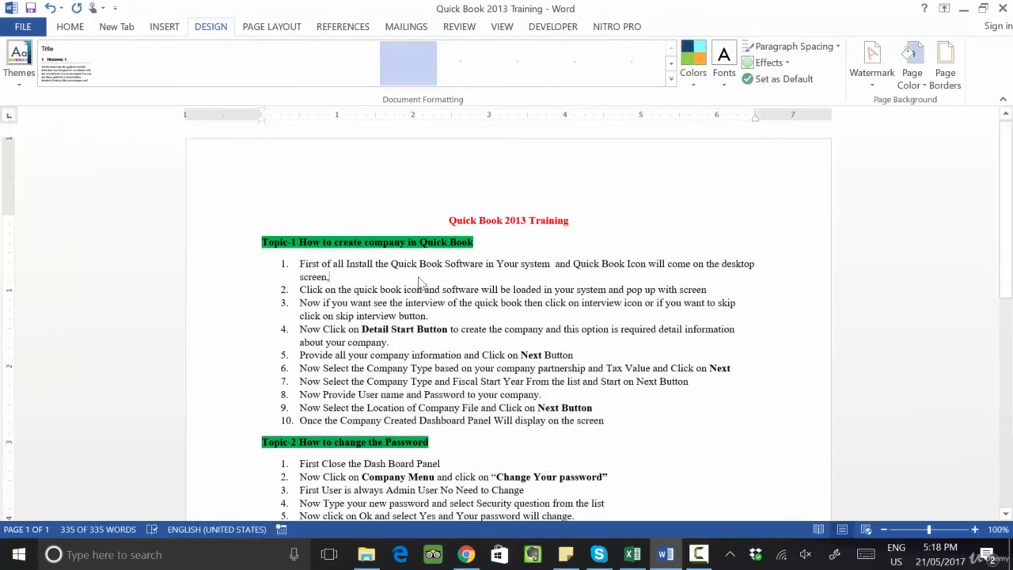
# Shade all selected paragraphs with a light purple theme colour and set their font to AR BERKLEY.
pyautogui.click(70, 26)
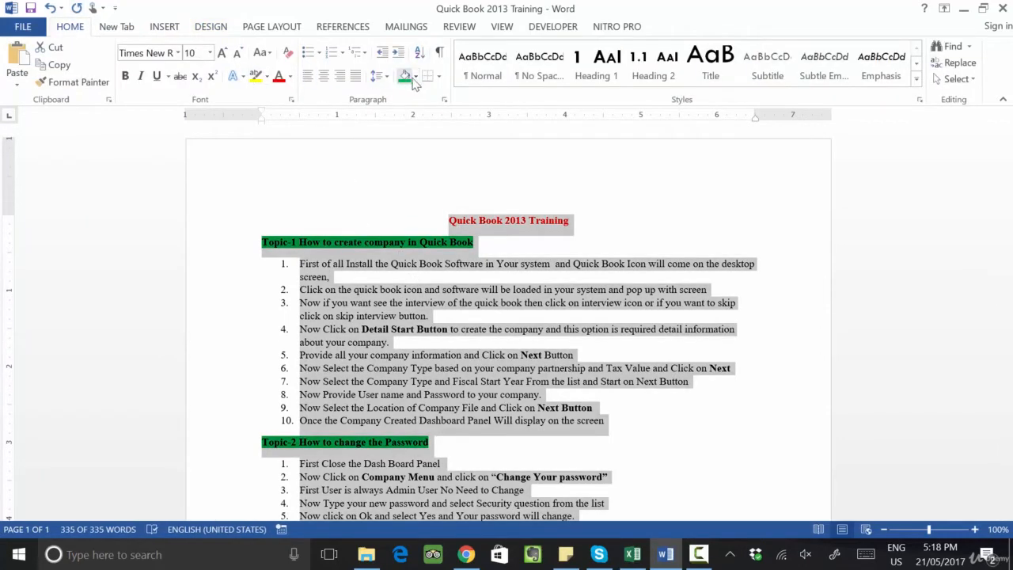
pyautogui.click(415, 78)
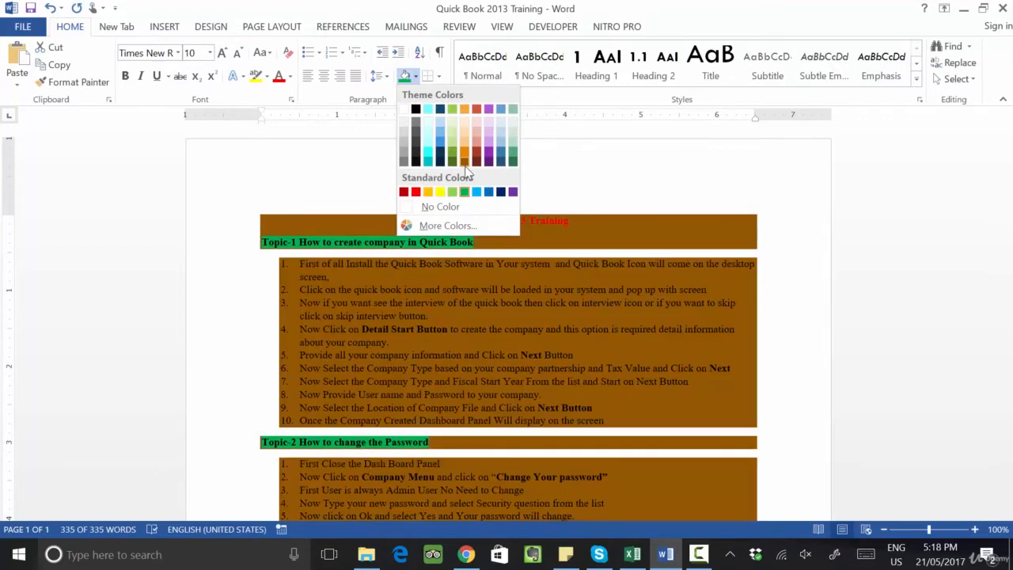
pyautogui.click(484, 134)
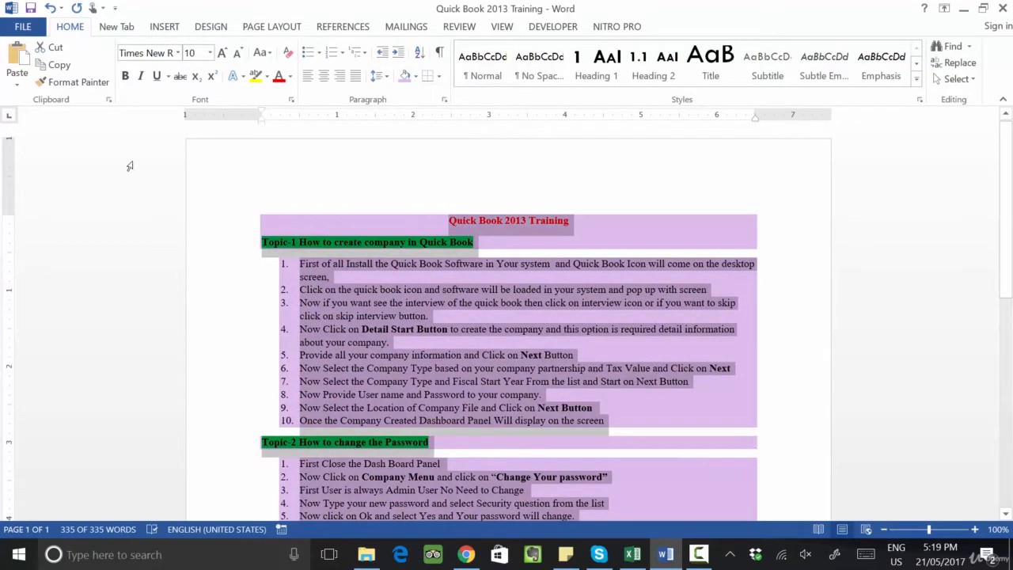
pyautogui.click(178, 53)
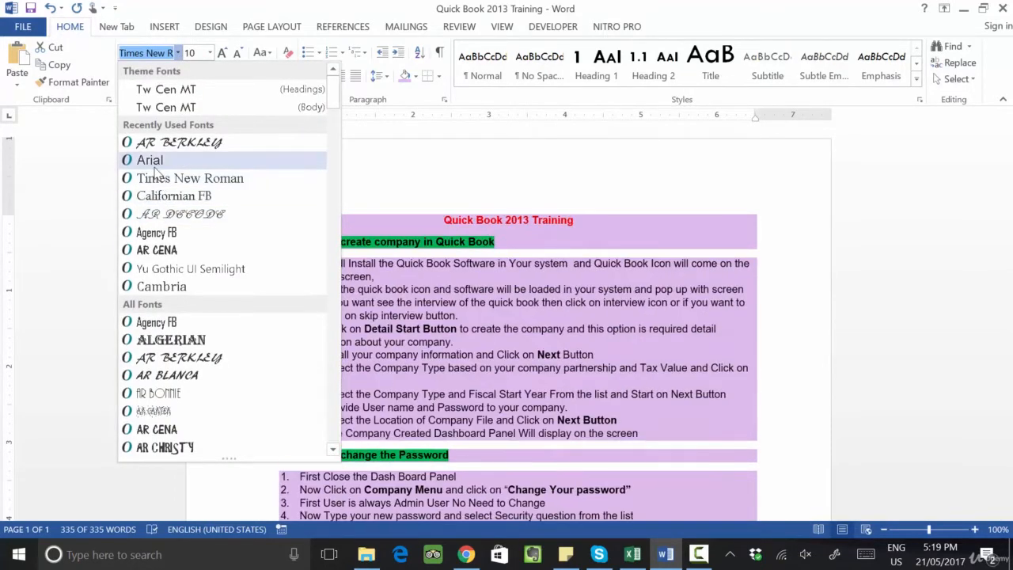
pyautogui.click(157, 142)
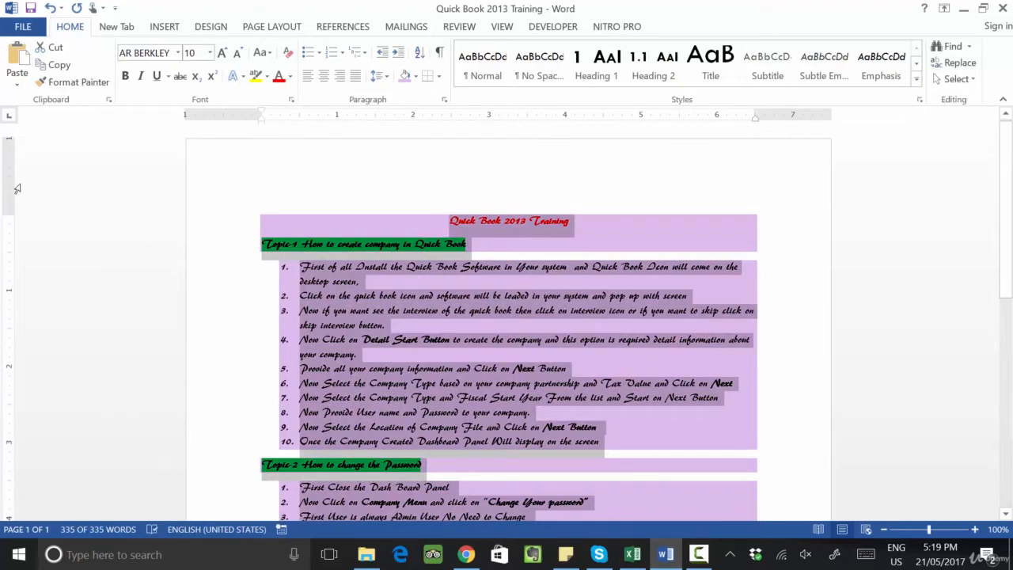
# Change the document theme to Dividend and its theme colours to Red Orange.
pyautogui.click(207, 28)
pyautogui.click(20, 61)
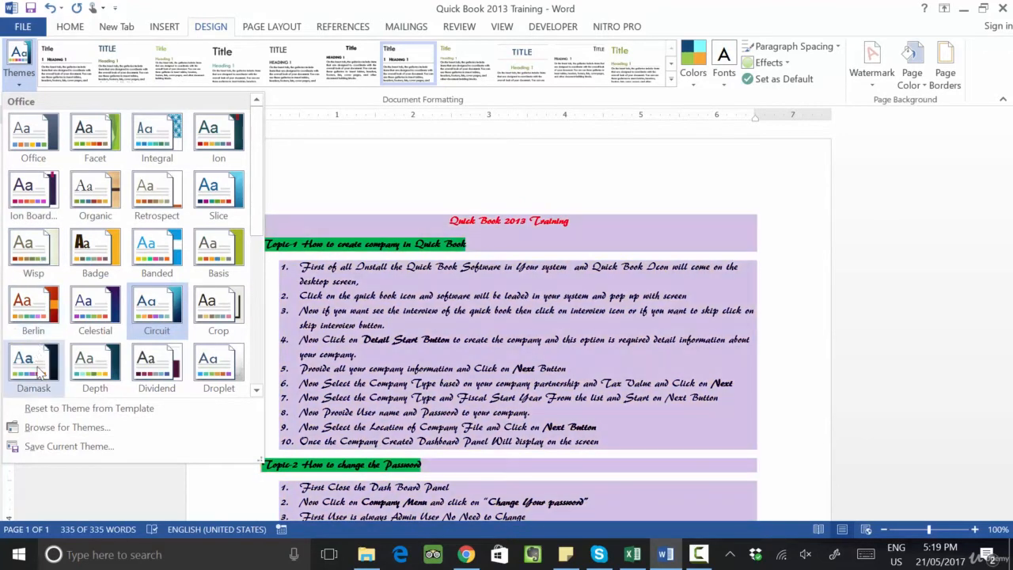
pyautogui.click(146, 369)
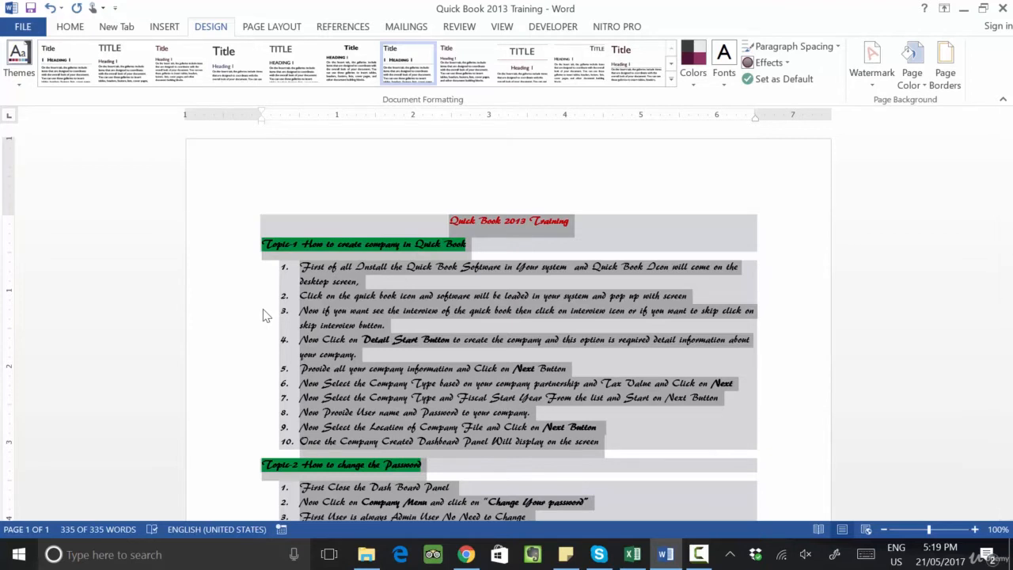
pyautogui.click(694, 65)
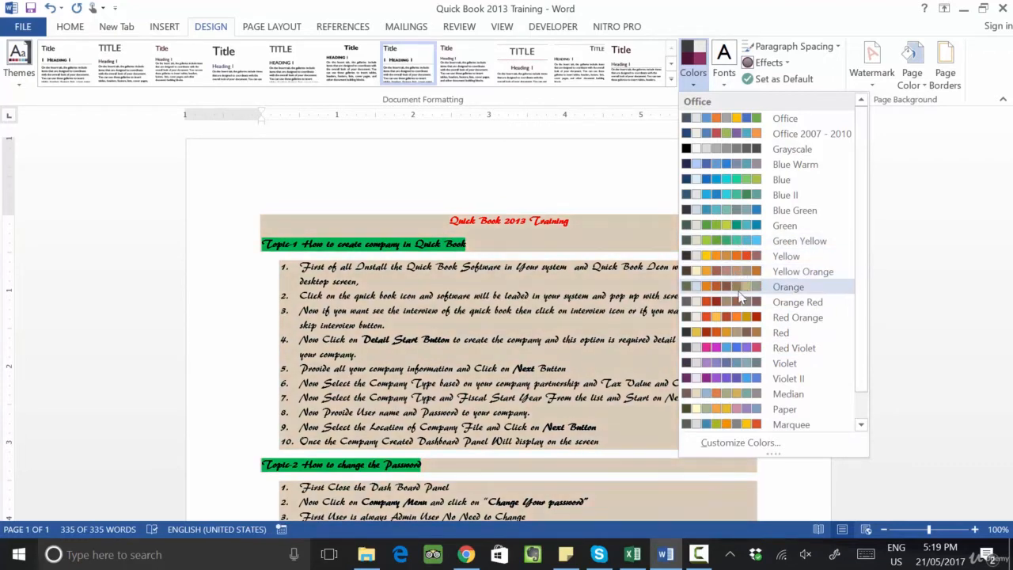
pyautogui.click(741, 317)
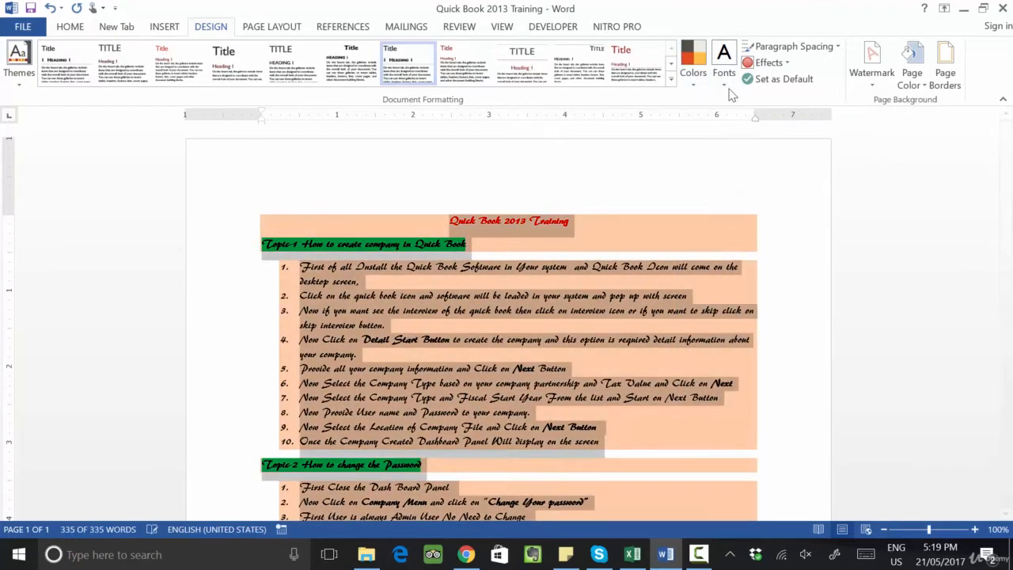
# Try the Candara theme font set, and replace it with the Office 2007 - 2010 set (Cambria/Calibri).
pyautogui.click(727, 85)
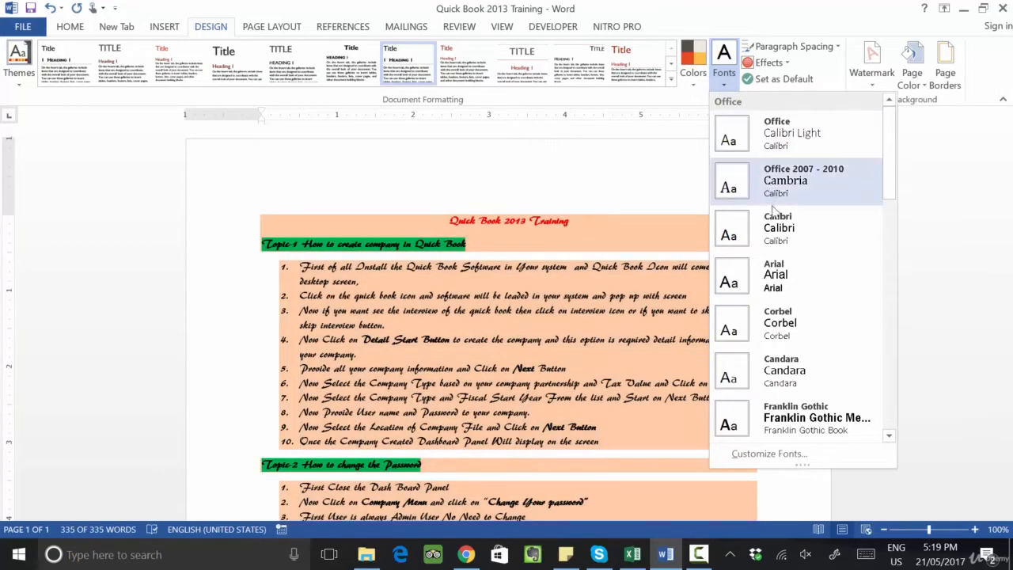
pyautogui.click(770, 368)
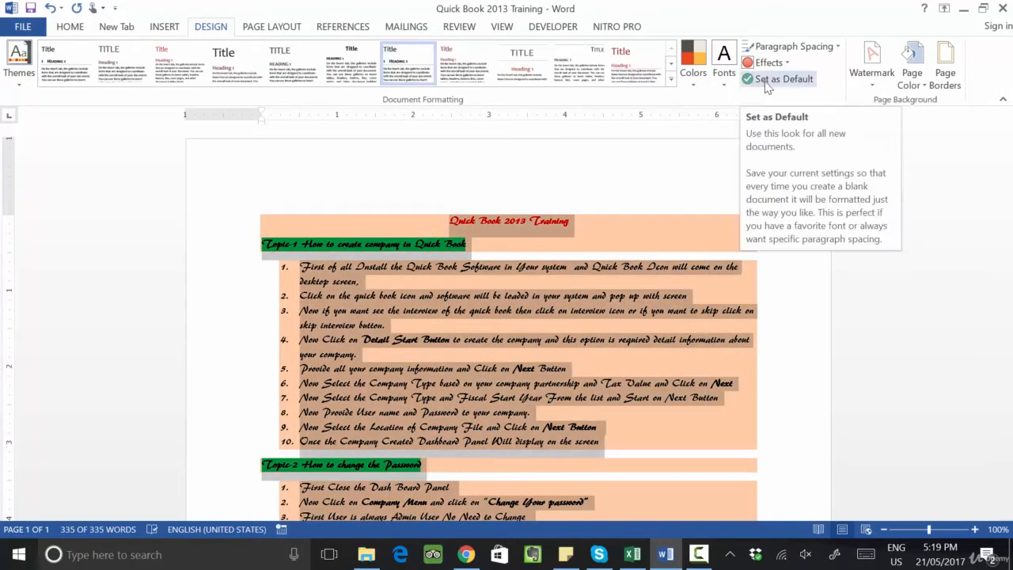
pyautogui.click(725, 64)
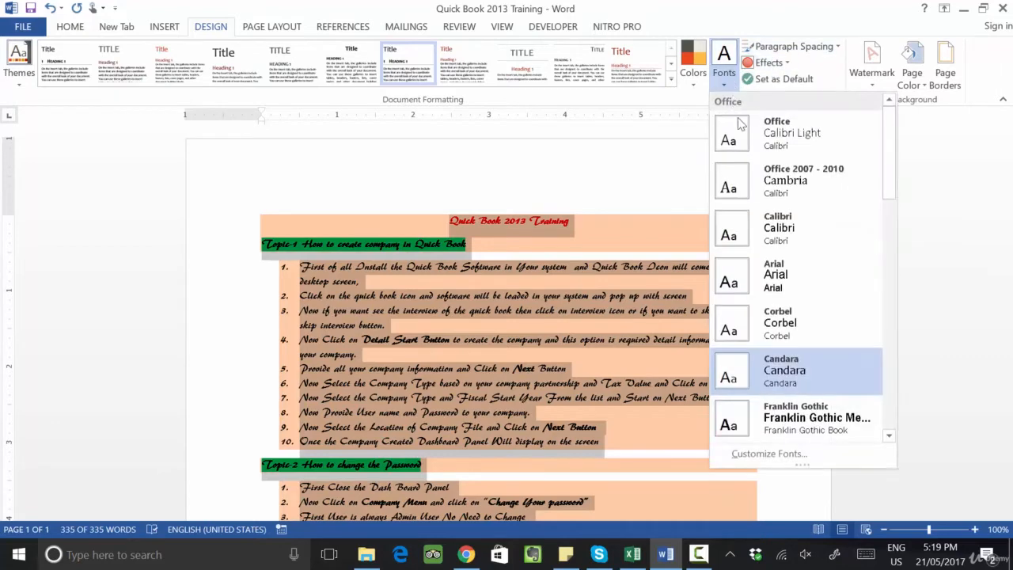
pyautogui.click(765, 181)
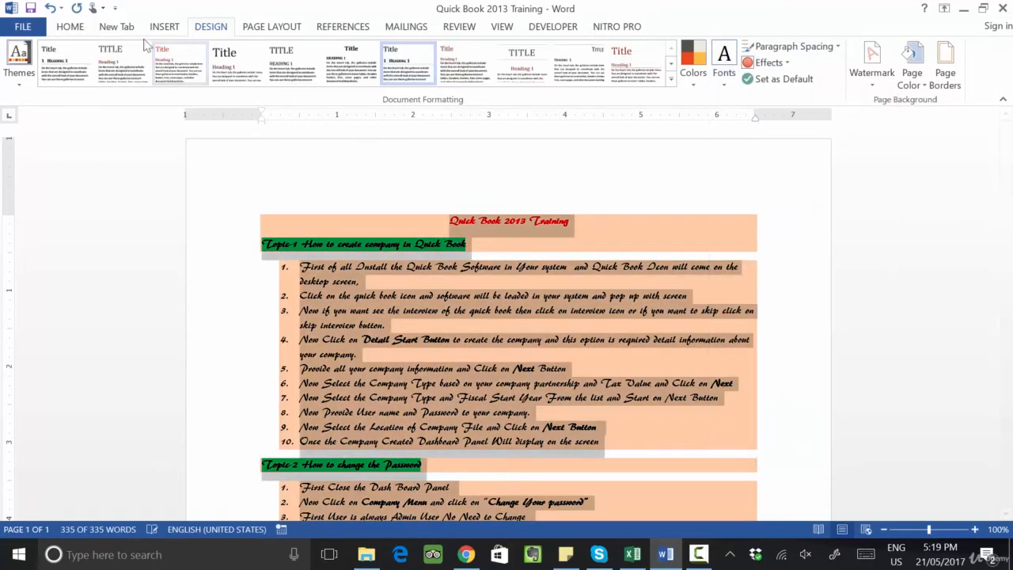
# Set the font of the whole selected text to Times New Roman.
pyautogui.click(85, 29)
pyautogui.click(178, 53)
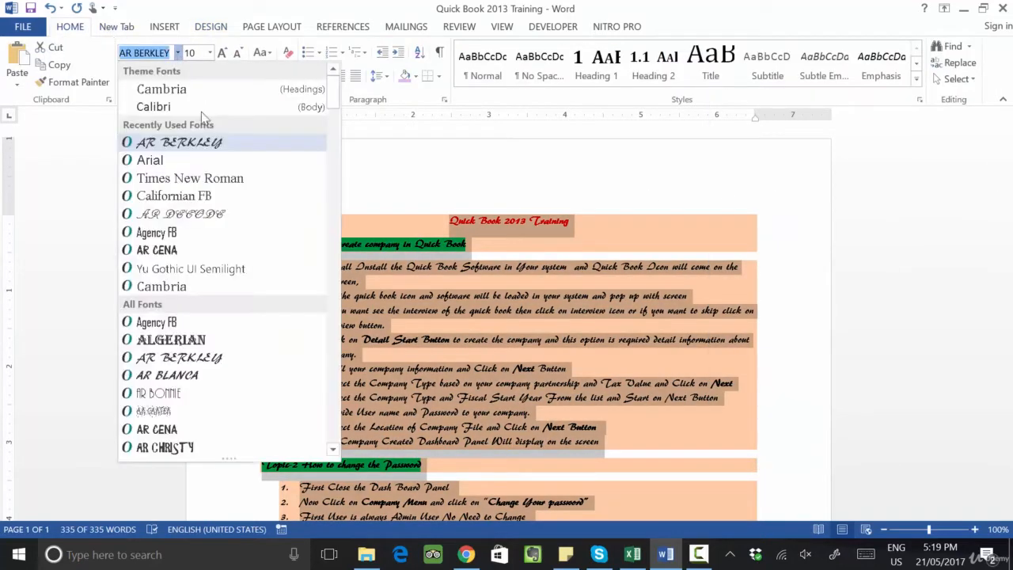
pyautogui.scroll(-6, 261, 219)
pyautogui.moveTo(334, 125); pyautogui.dragTo(335, 378)
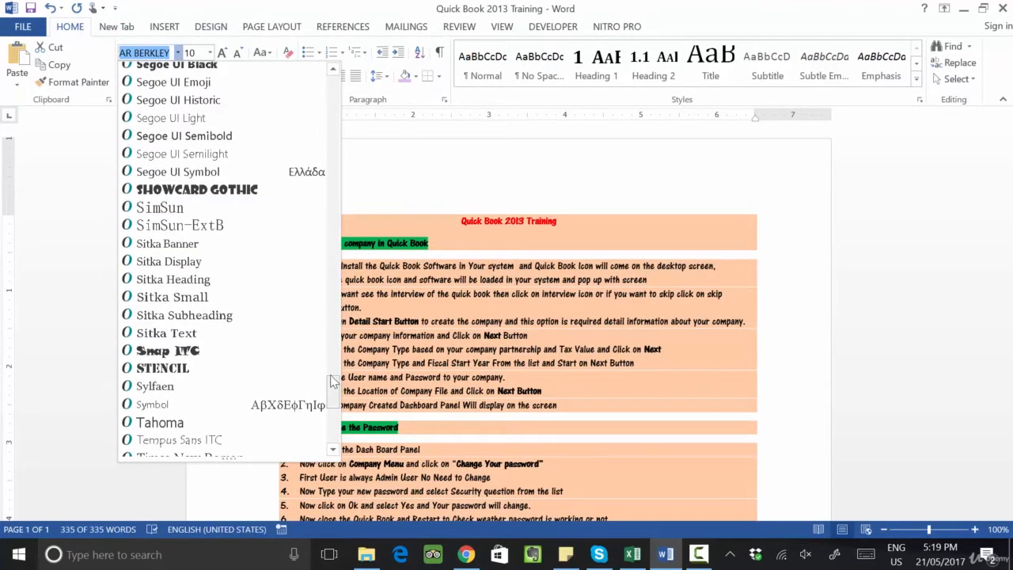
pyautogui.scroll(-3, 313, 341)
pyautogui.click(249, 298)
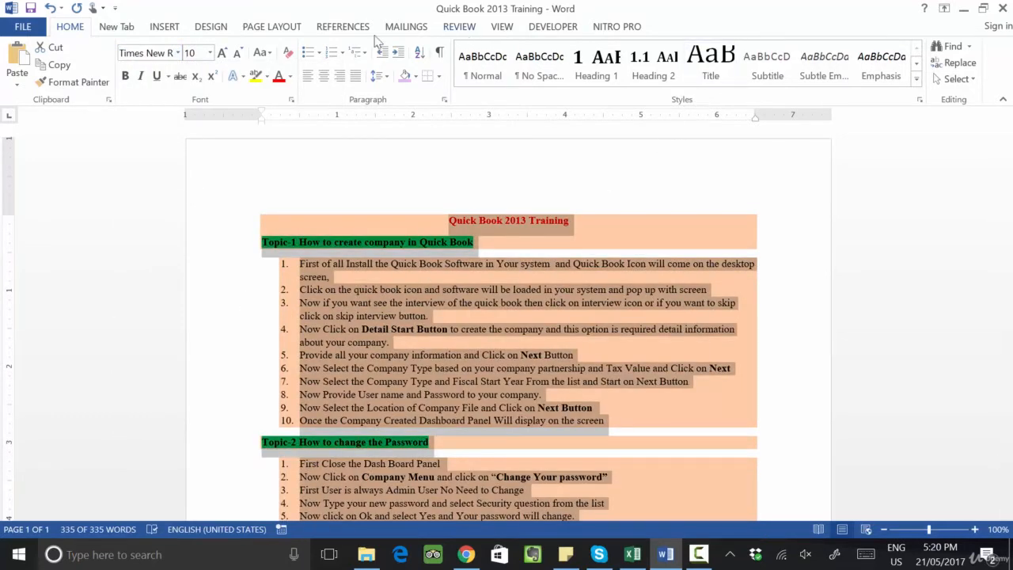
# Change the document's theme fonts to the Tw Cen MT-Rockwell set.
pyautogui.click(220, 31)
pyautogui.click(724, 62)
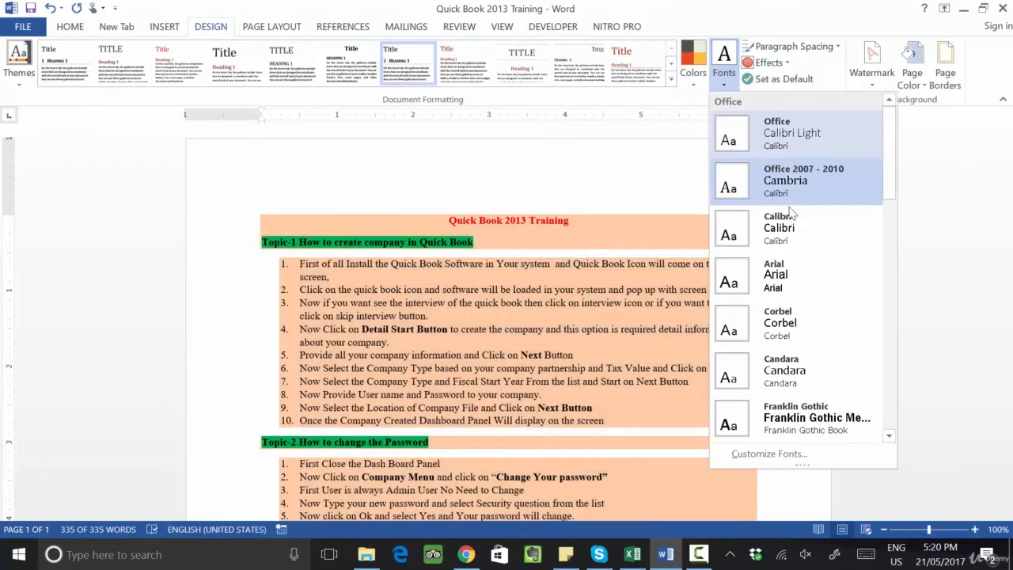
pyautogui.scroll(-3, 785, 400)
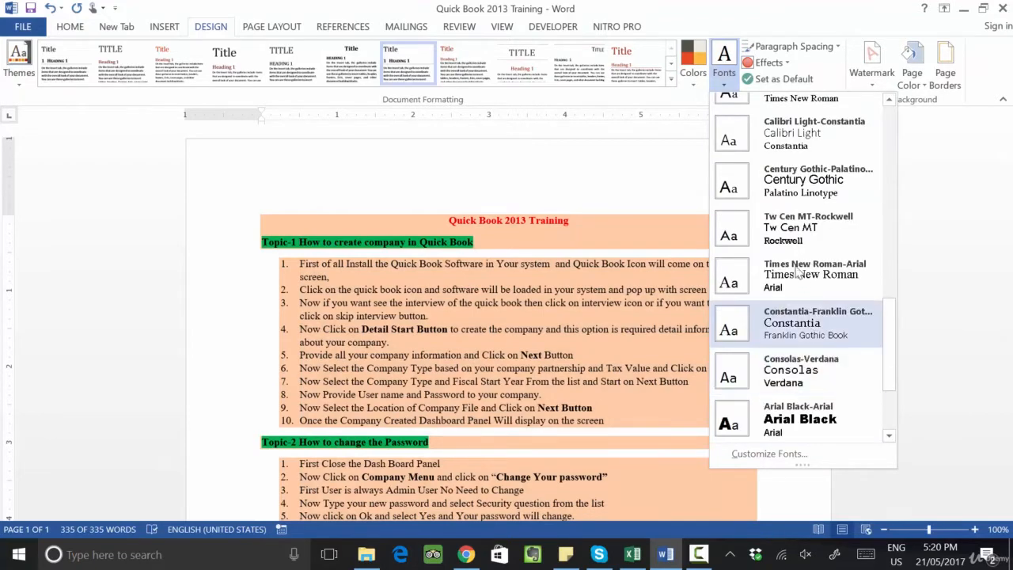
pyautogui.click(789, 236)
# Select the whole text and set the document's theme fonts to Century Schoolbook.
pyautogui.hotkey('ctrl', 'a')
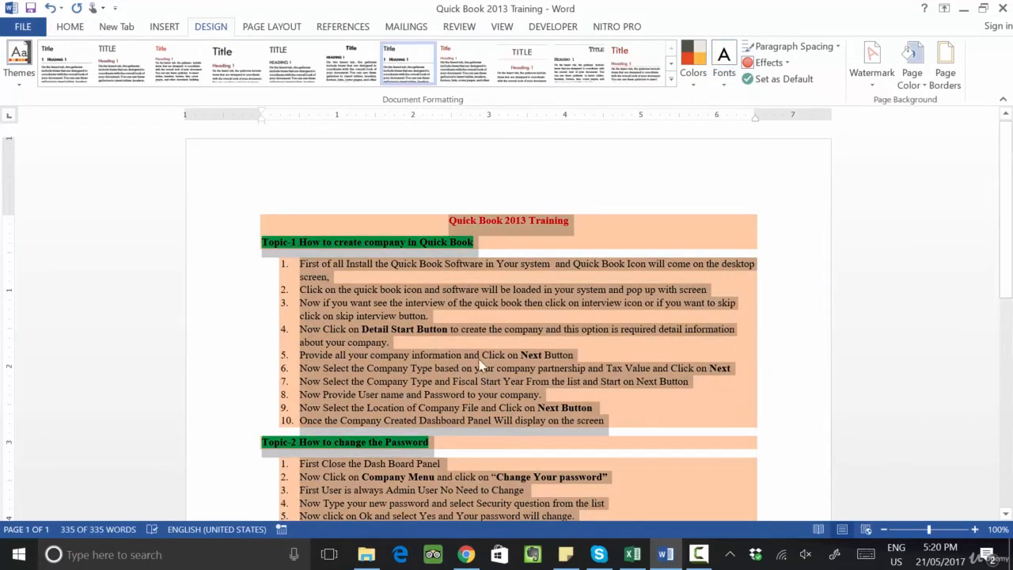
pyautogui.click(724, 63)
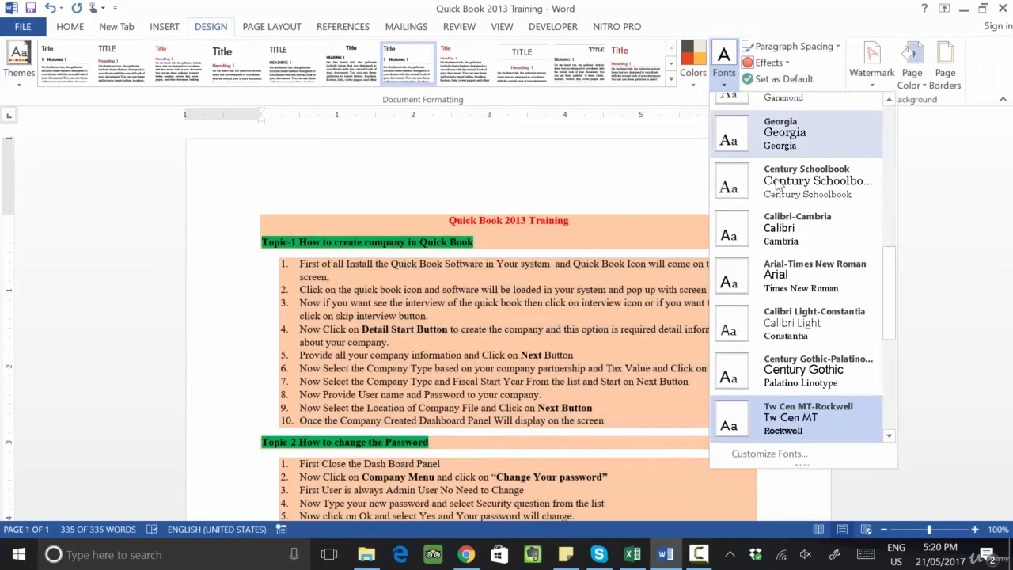
pyautogui.click(776, 185)
pyautogui.hotkey('ctrl', 'a')
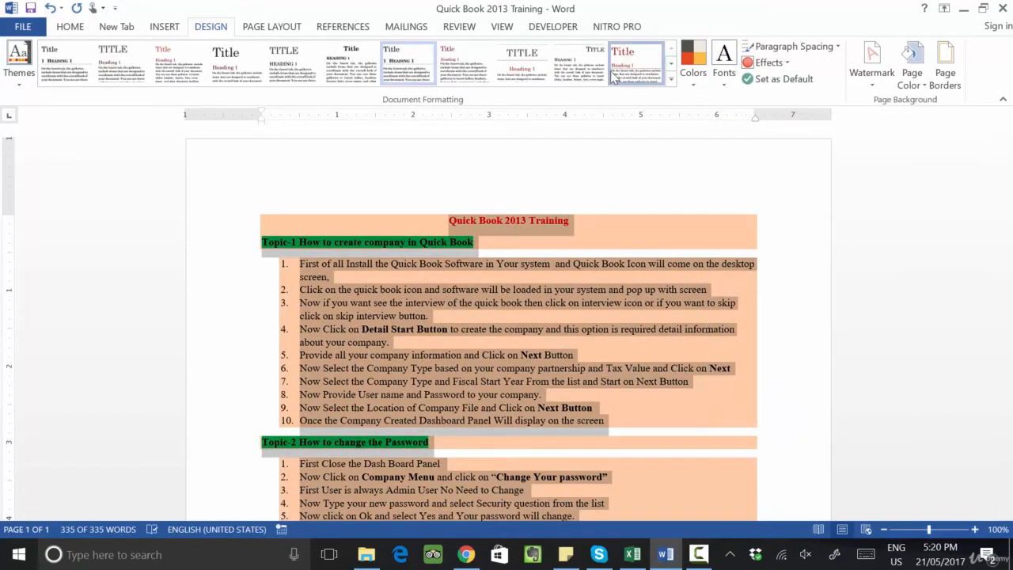
# Try several style sets, keep the one with the small red title and heading, and set the theme fonts to Century Gothic.
pyautogui.click(610, 71)
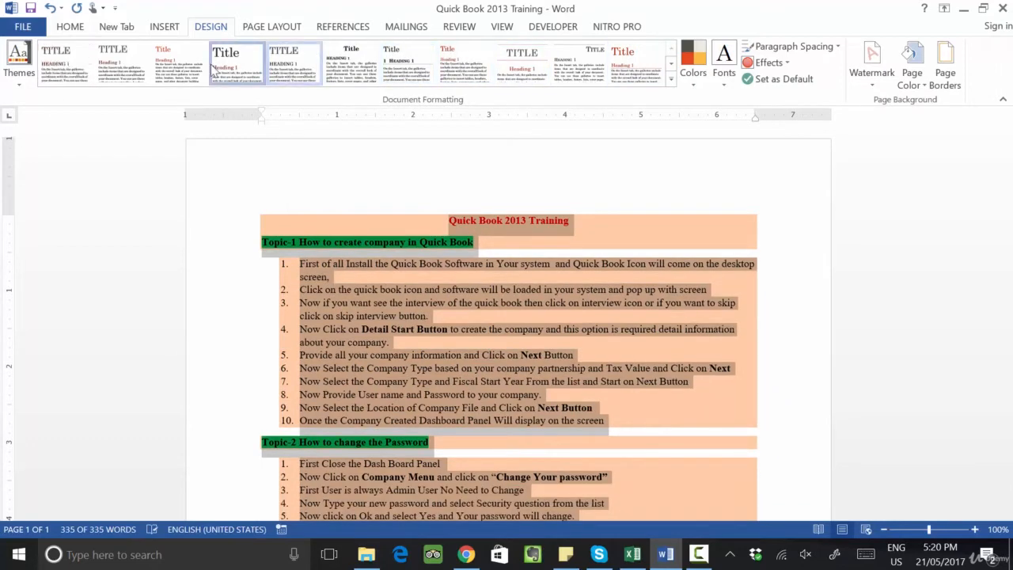
pyautogui.click(238, 63)
pyautogui.click(157, 60)
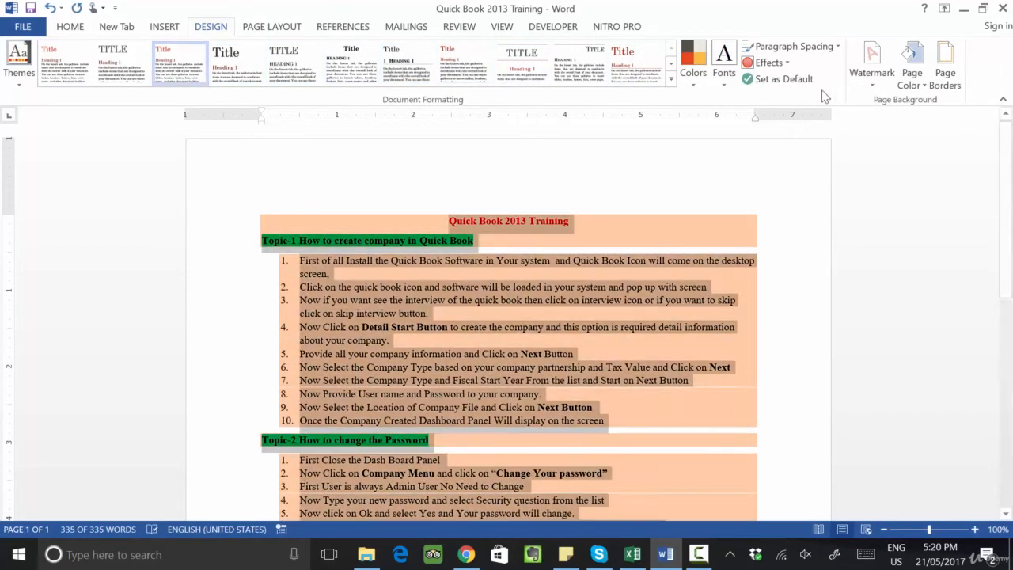
pyautogui.click(724, 63)
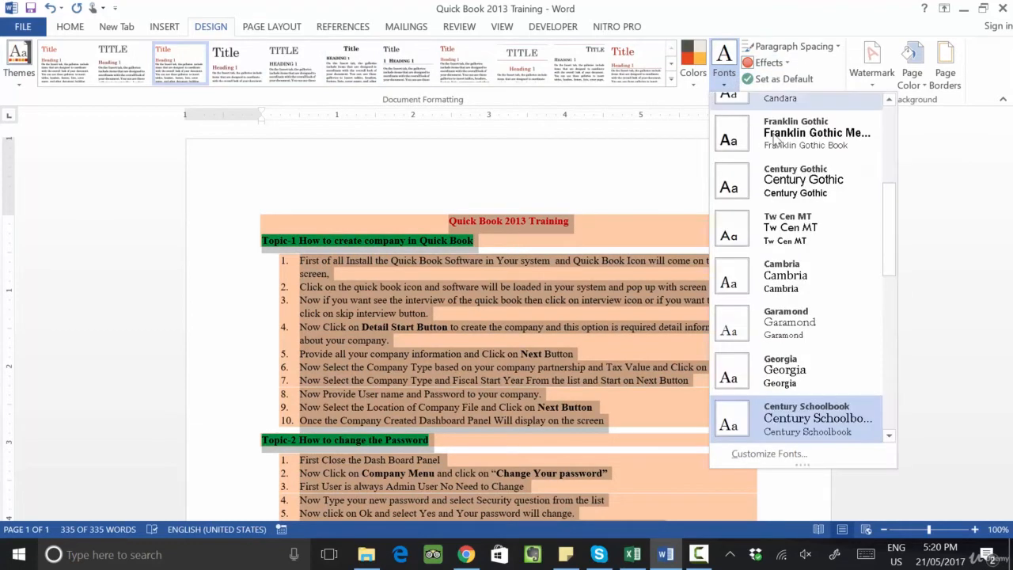
pyautogui.click(812, 198)
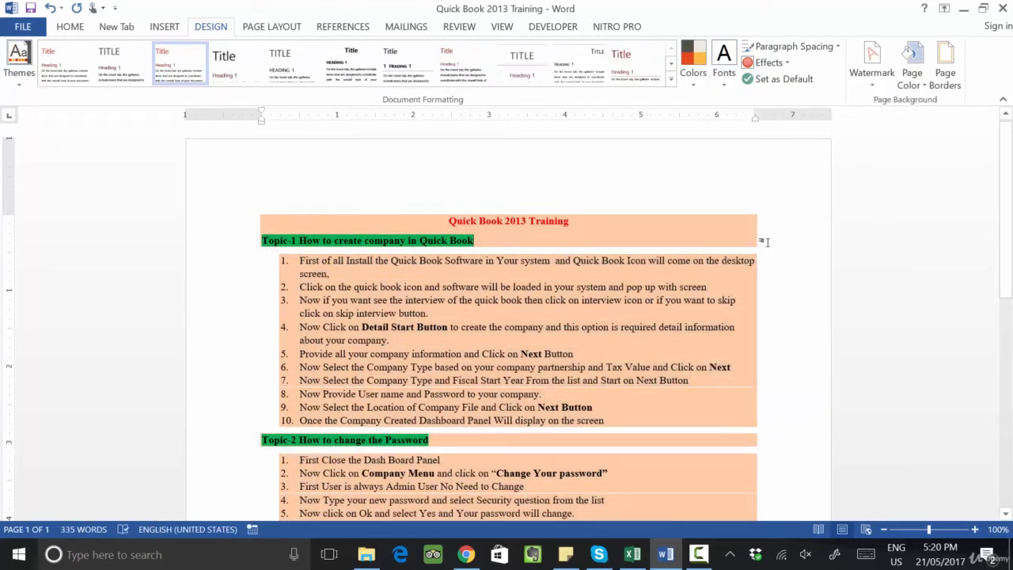
# Apply the Crop theme to the document and set the current theme and style set as the default.
pyautogui.click(19, 62)
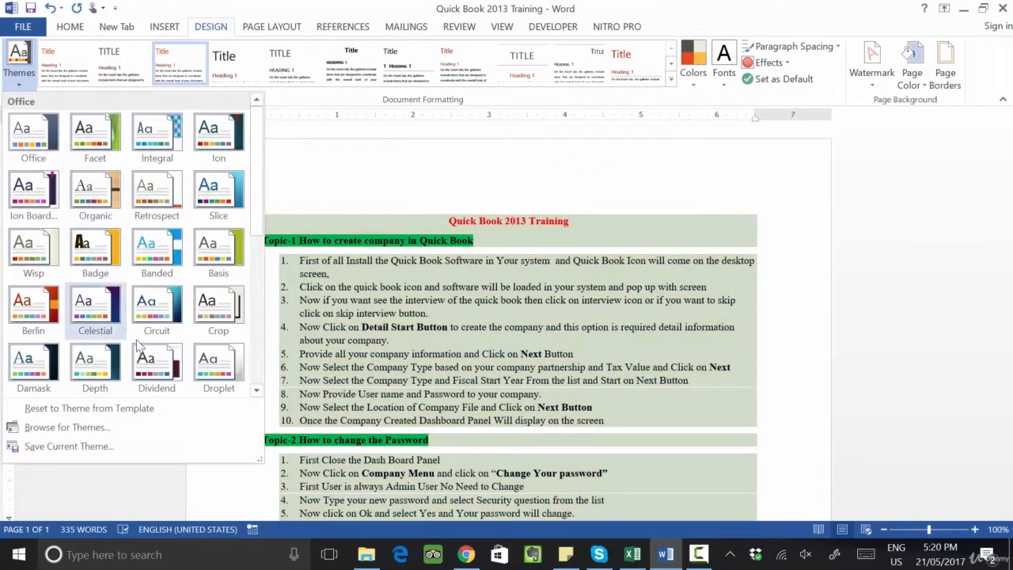
pyautogui.click(220, 311)
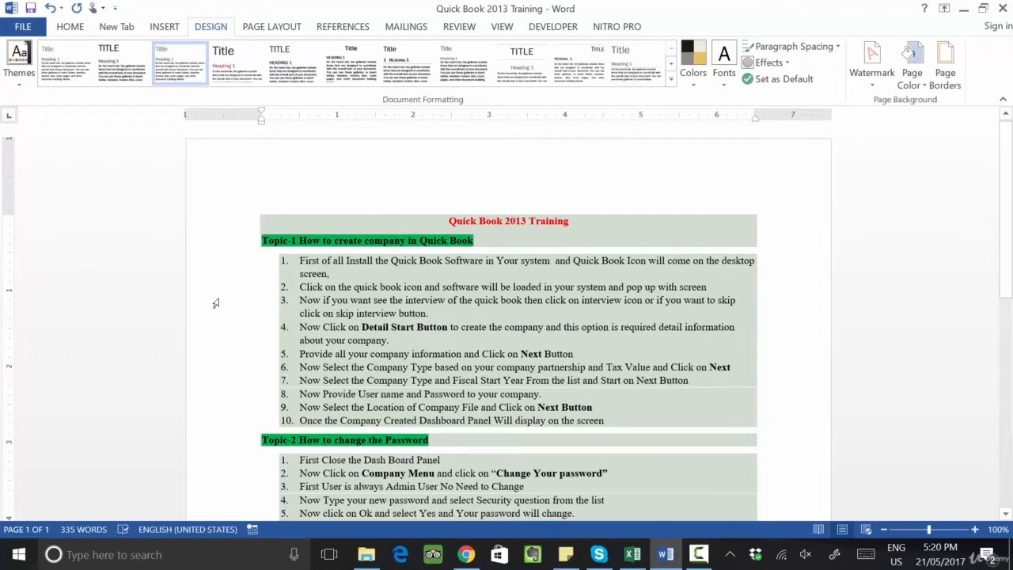
pyautogui.click(796, 84)
pyautogui.click(477, 328)
# Try other style sets and apply the one with the centred bold title and capitalised, unnumbered heading.
pyautogui.click(237, 62)
pyautogui.click(395, 74)
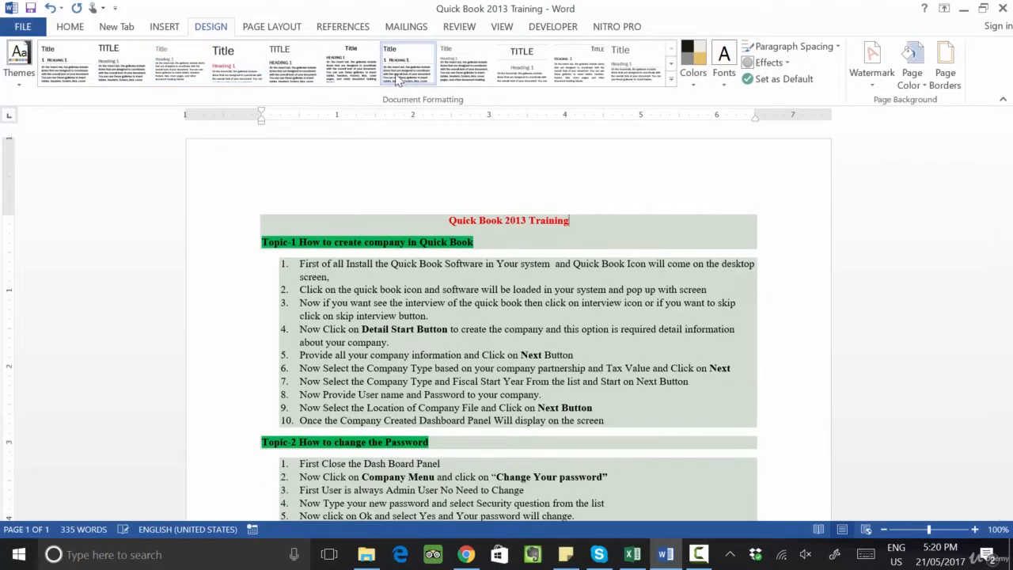
pyautogui.click(363, 69)
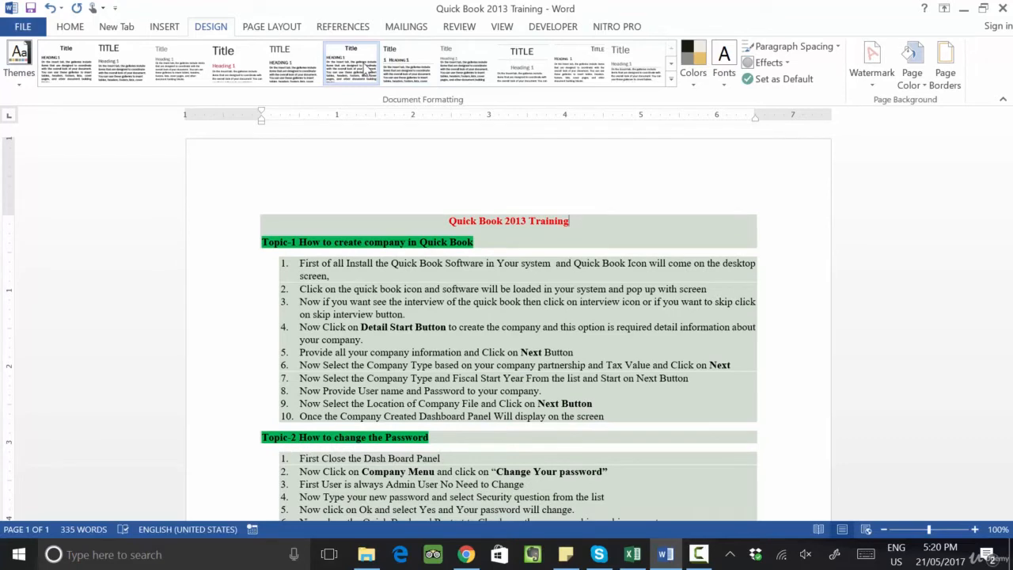
# Try the Celestial and Damask themes, and reset the document to the theme from the template.
pyautogui.click(19, 62)
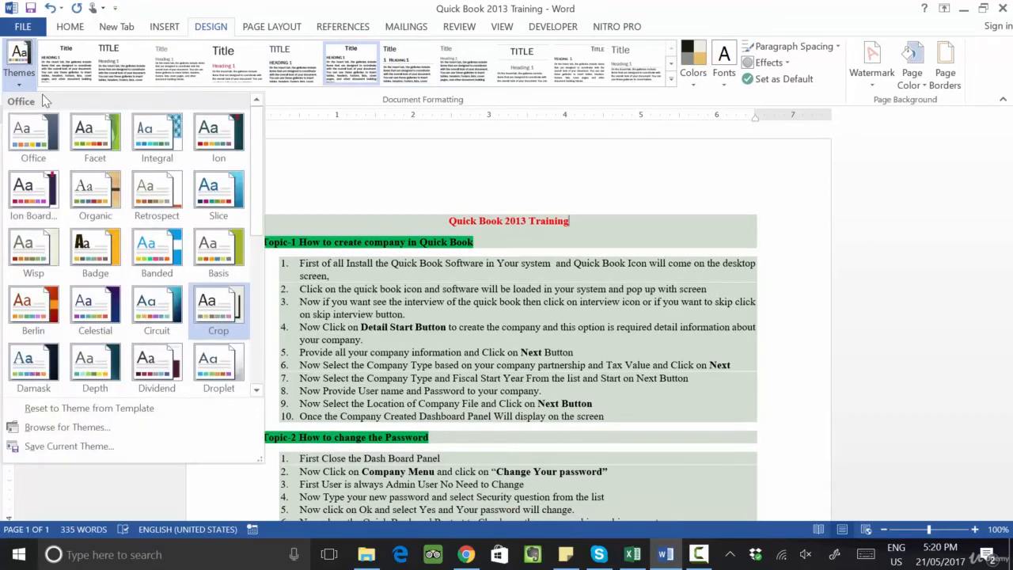
pyautogui.click(109, 295)
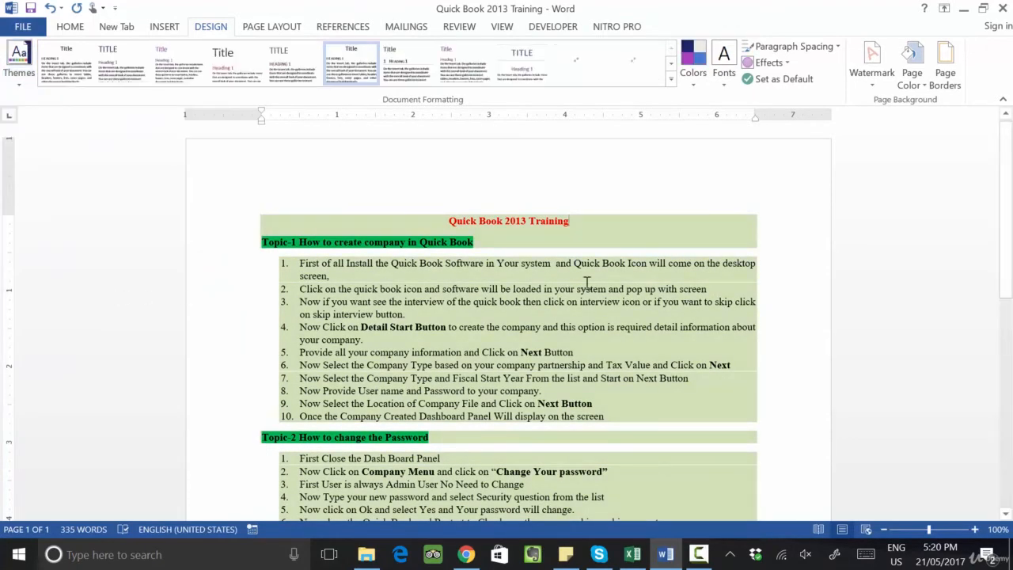
pyautogui.click(19, 64)
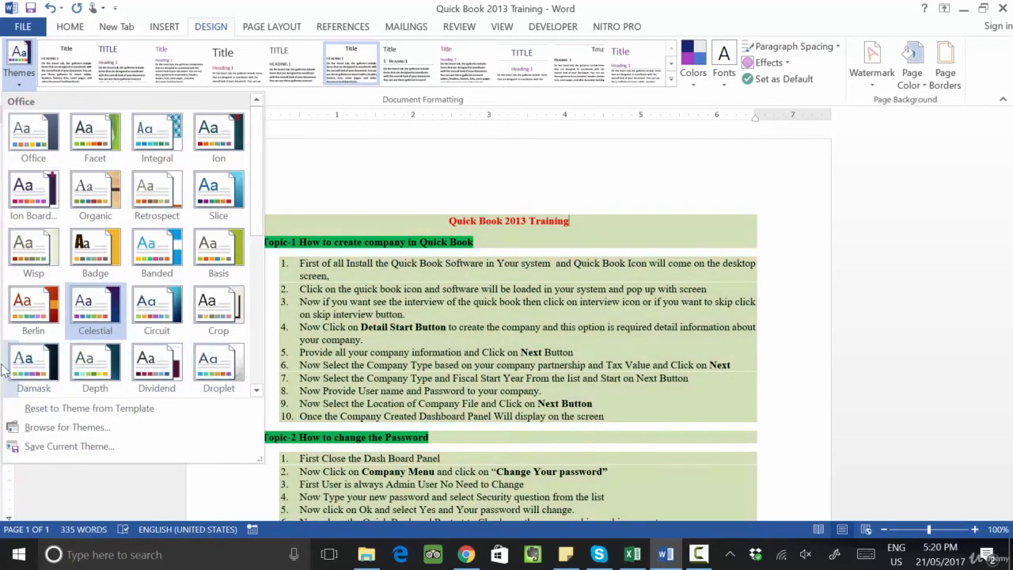
pyautogui.click(28, 364)
pyautogui.click(21, 67)
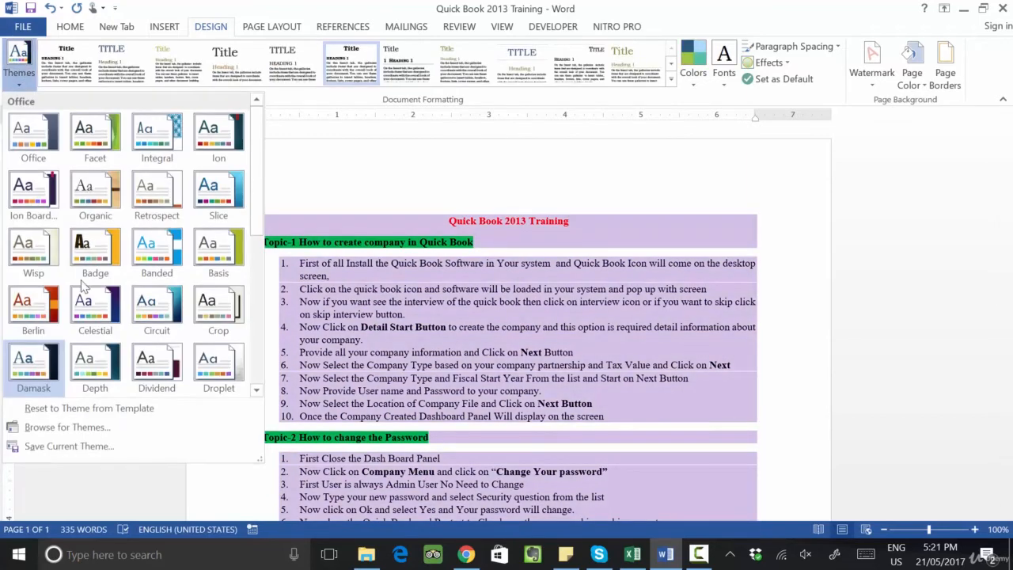
pyautogui.click(79, 407)
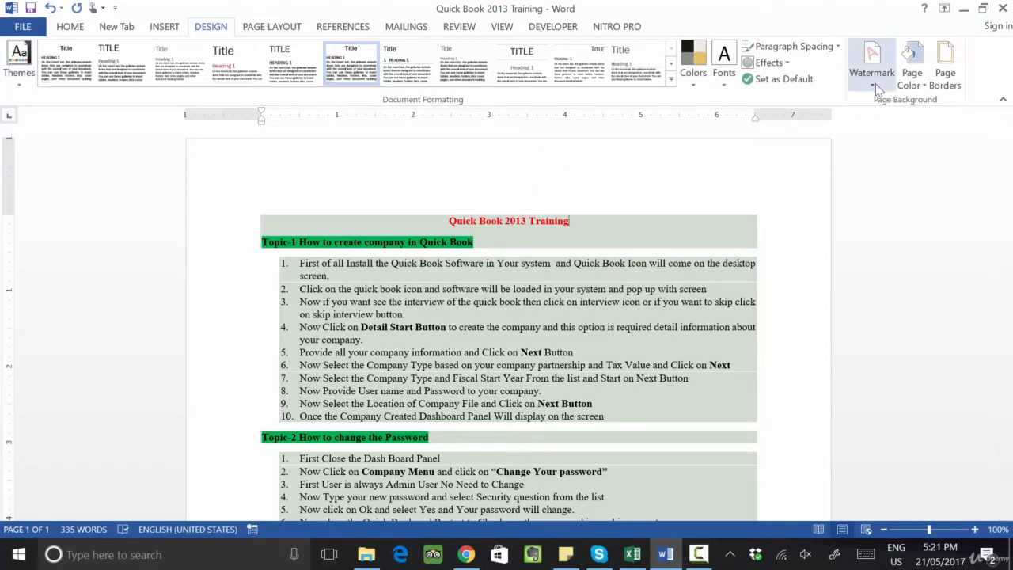
# Set the page colour to standard green, and change the document's theme colours to Violet.
pyautogui.click(922, 84)
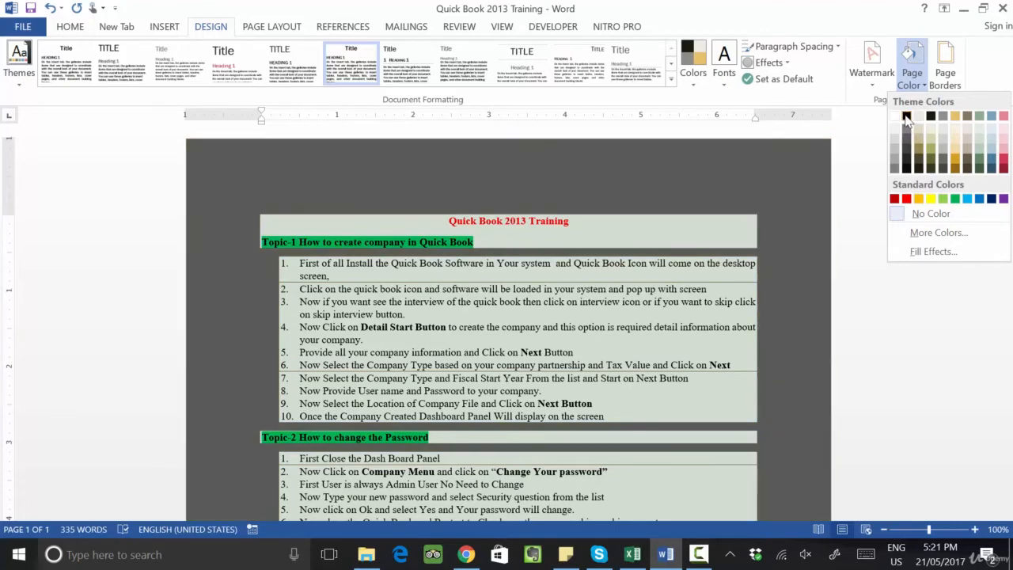
pyautogui.click(956, 199)
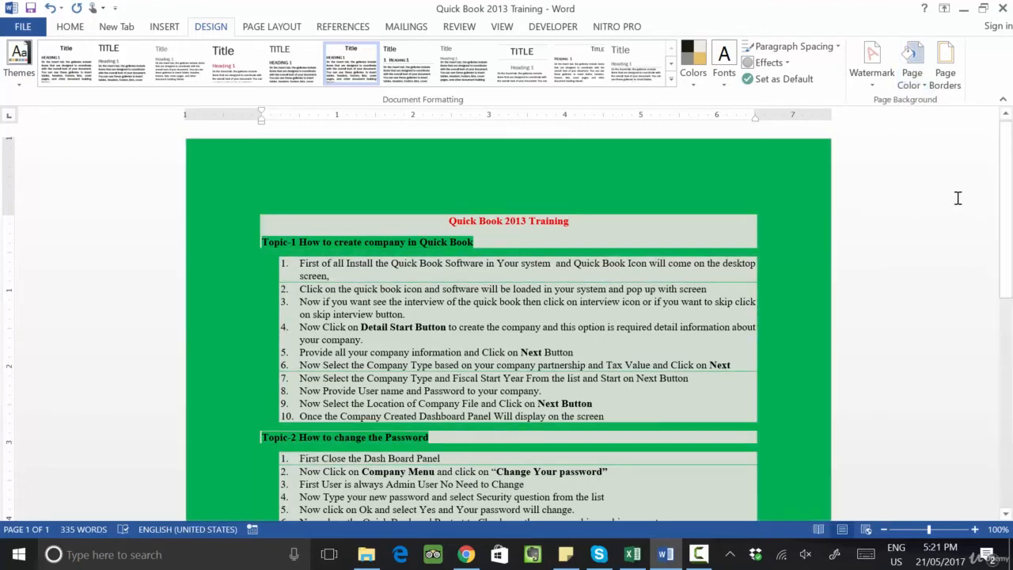
pyautogui.click(723, 68)
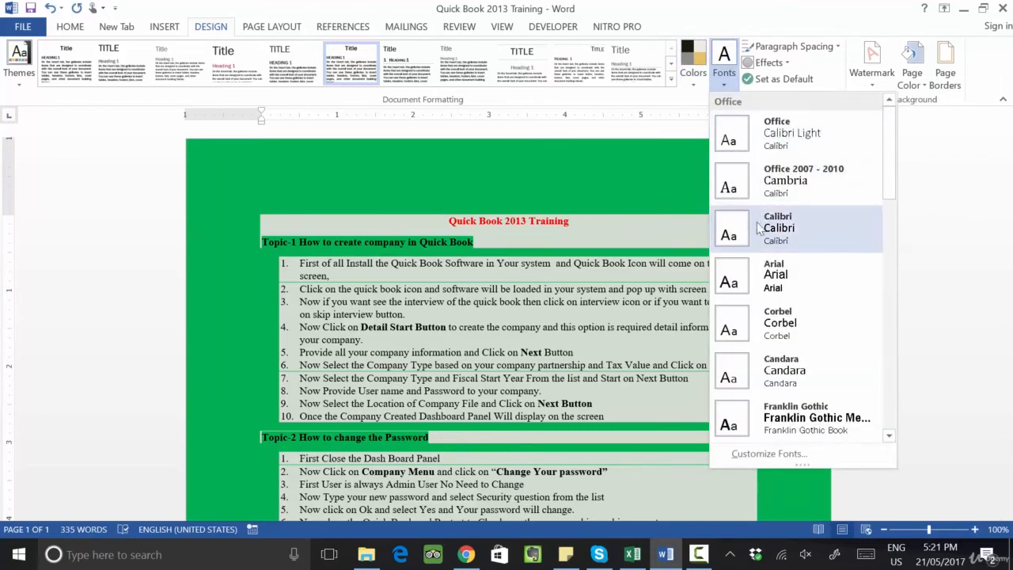
pyautogui.click(724, 67)
pyautogui.click(693, 67)
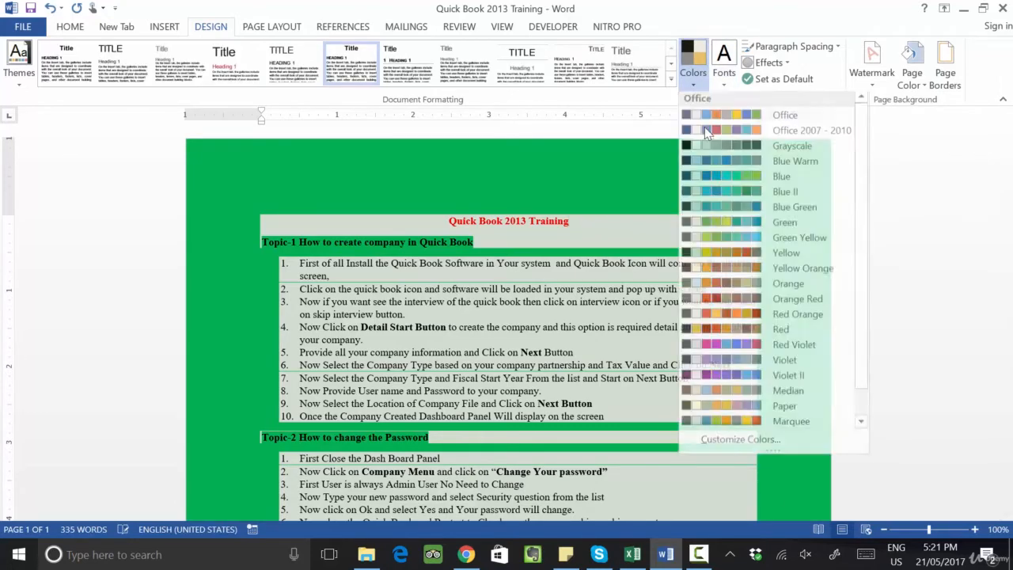
pyautogui.click(721, 360)
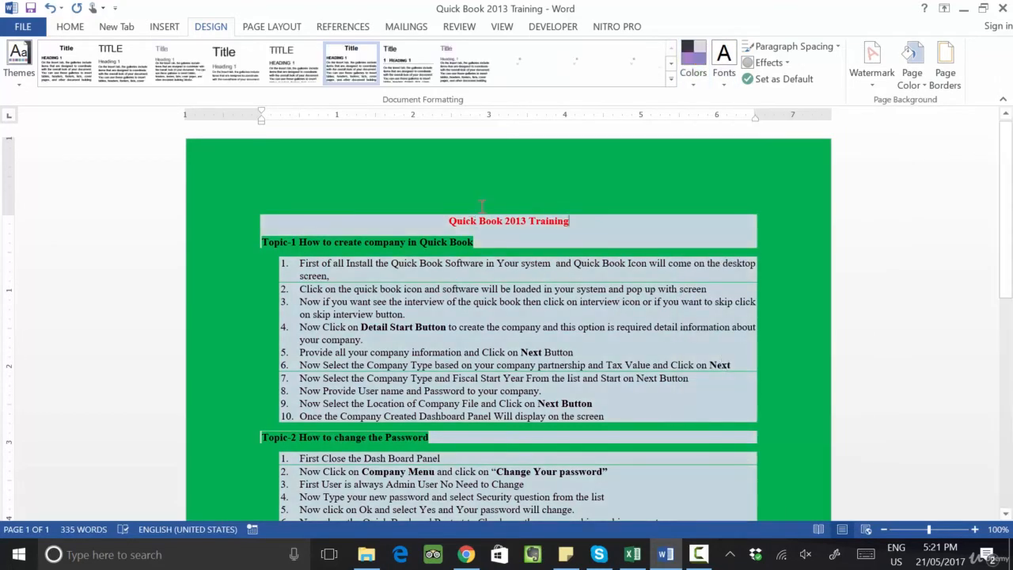
# Remove the green page colour, and apply a custom page colour based on RGB 225, 31, 54 darkened to maroon.
pyautogui.click(912, 64)
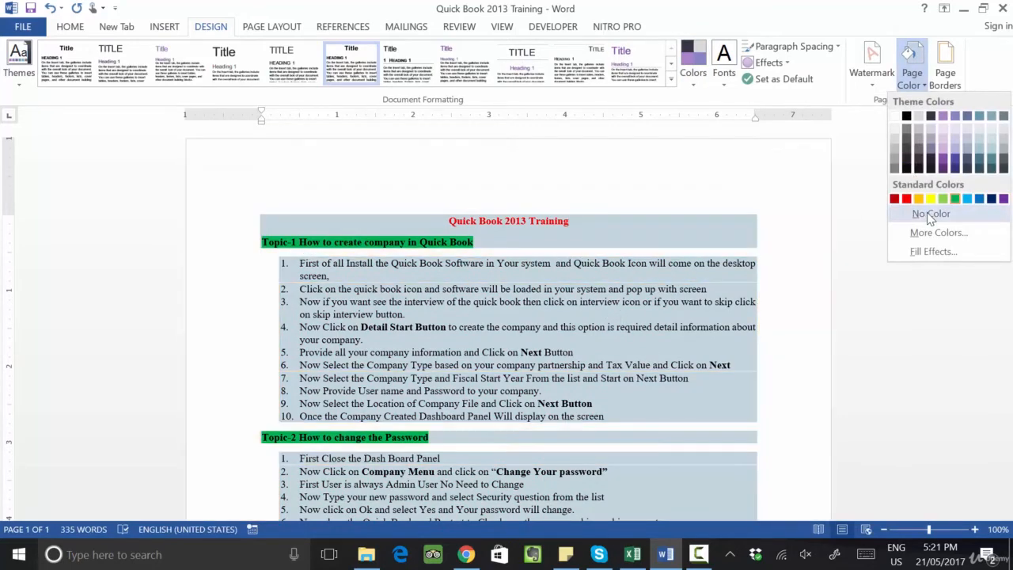
pyautogui.click(930, 214)
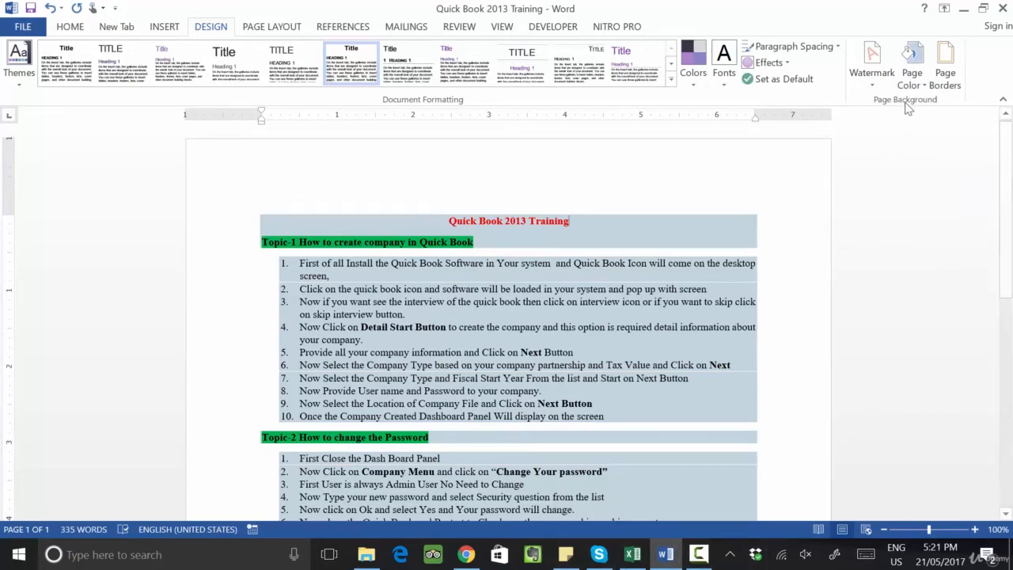
pyautogui.click(912, 63)
pyautogui.click(938, 232)
pyautogui.moveTo(527, 143); pyautogui.dragTo(691, 131)
pyautogui.click(631, 154)
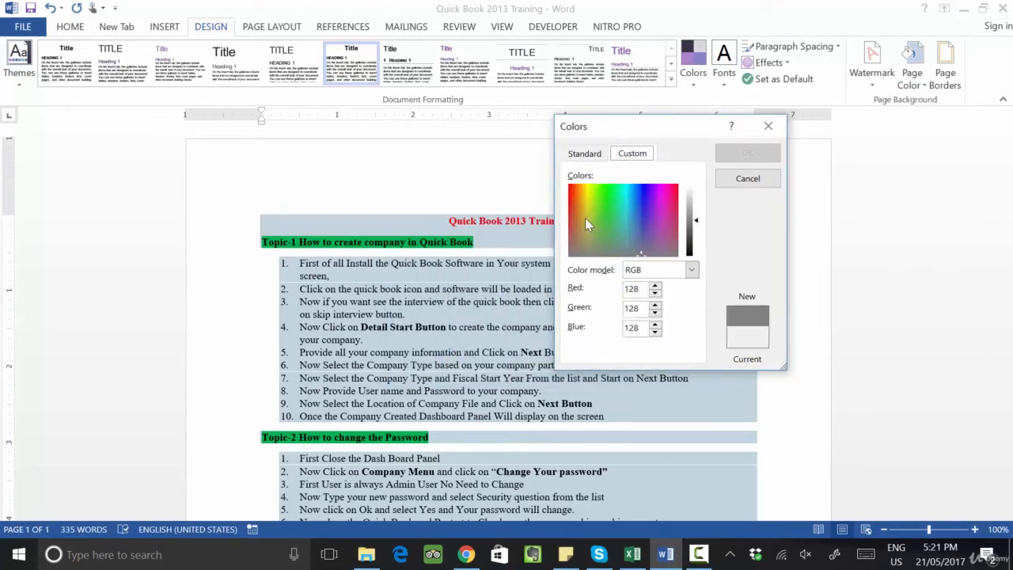
pyautogui.click(675, 202)
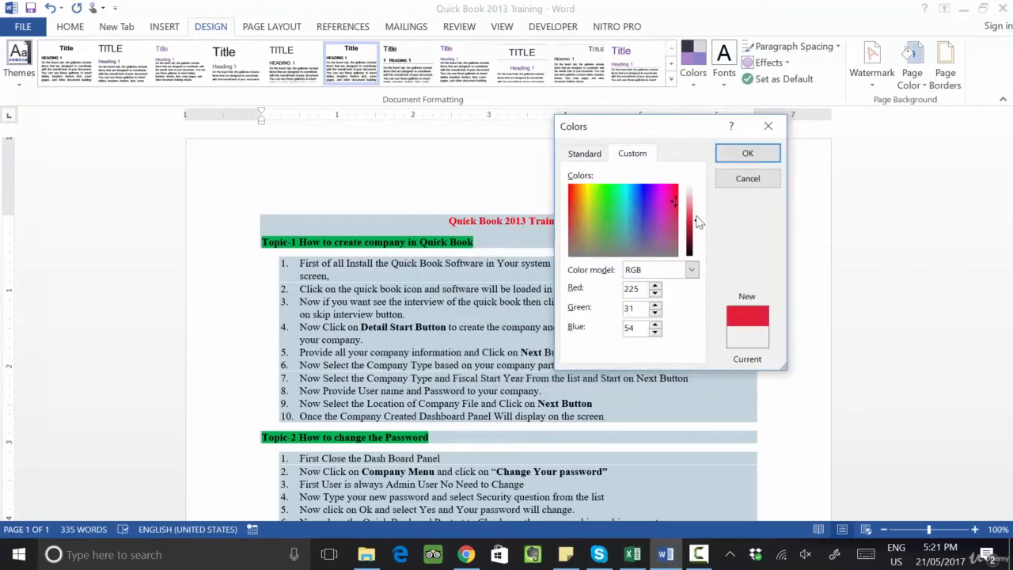
pyautogui.moveTo(697, 228)
pyautogui.mouseDown()
pyautogui.moveTo(701, 252)
pyautogui.moveTo(700, 205)
pyautogui.moveTo(701, 281)
pyautogui.moveTo(700, 245)
pyautogui.mouseUp()
pyautogui.click(762, 155)
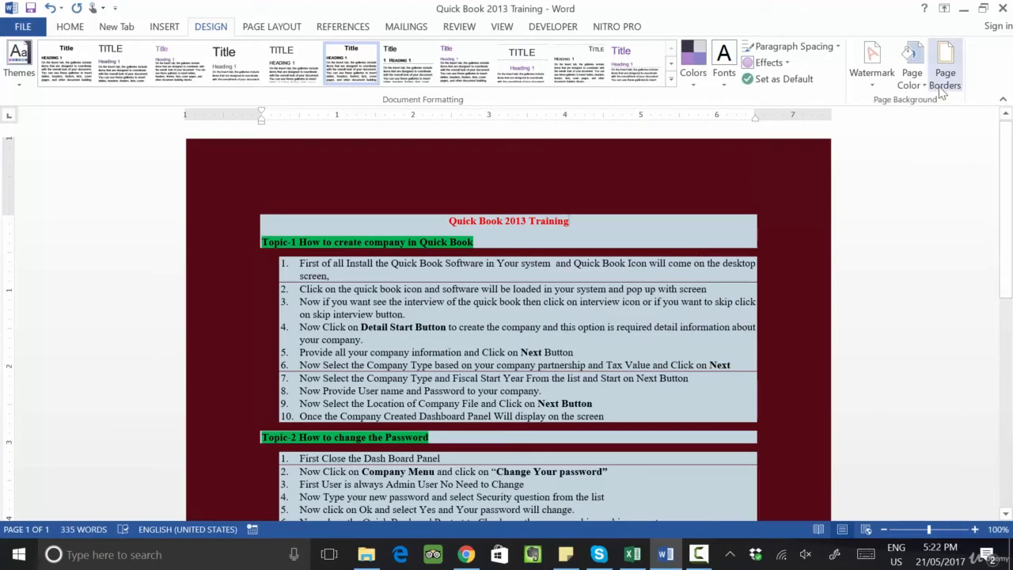
# Clear the maroon page colour, and fill the page with a horizontal two-colour gradient from white to red.
pyautogui.click(917, 78)
pyautogui.click(932, 243)
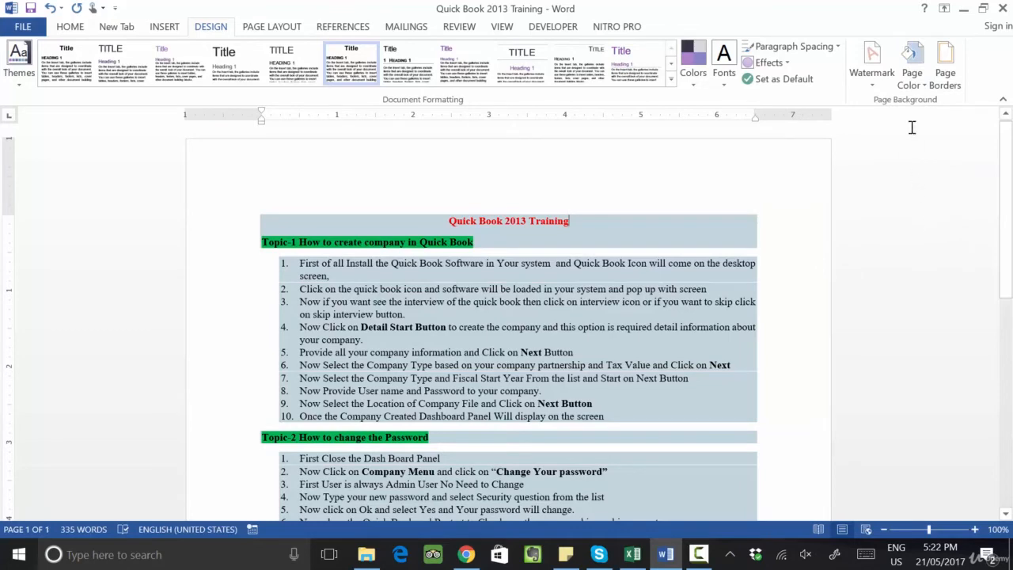
pyautogui.click(912, 72)
pyautogui.click(938, 279)
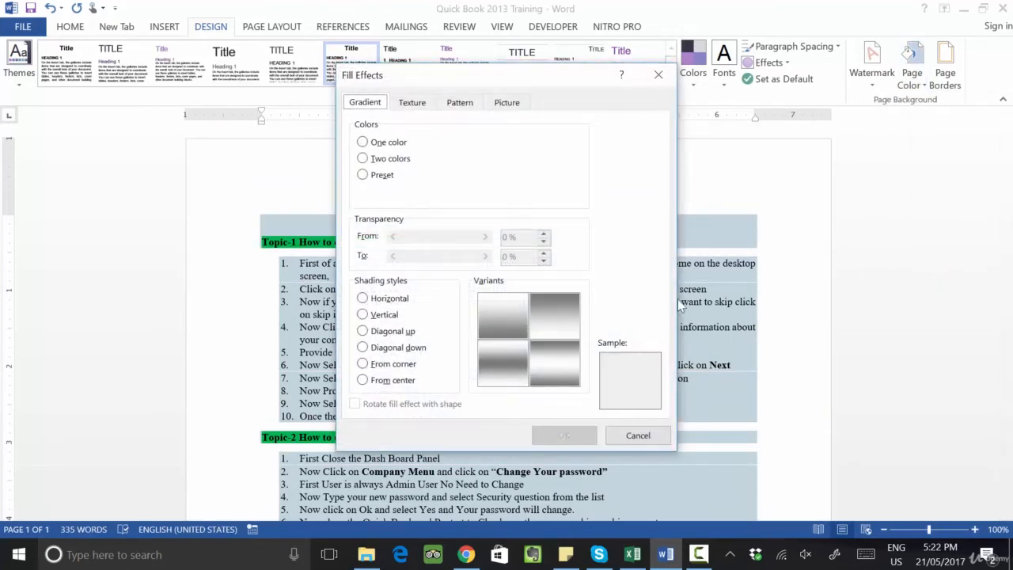
pyautogui.moveTo(483, 83); pyautogui.dragTo(737, 133)
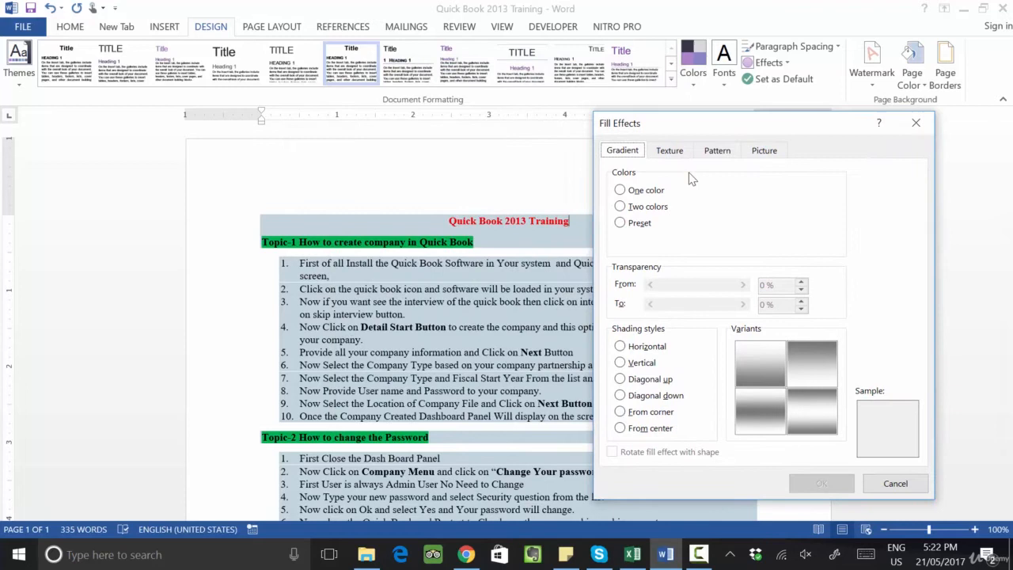
pyautogui.click(646, 207)
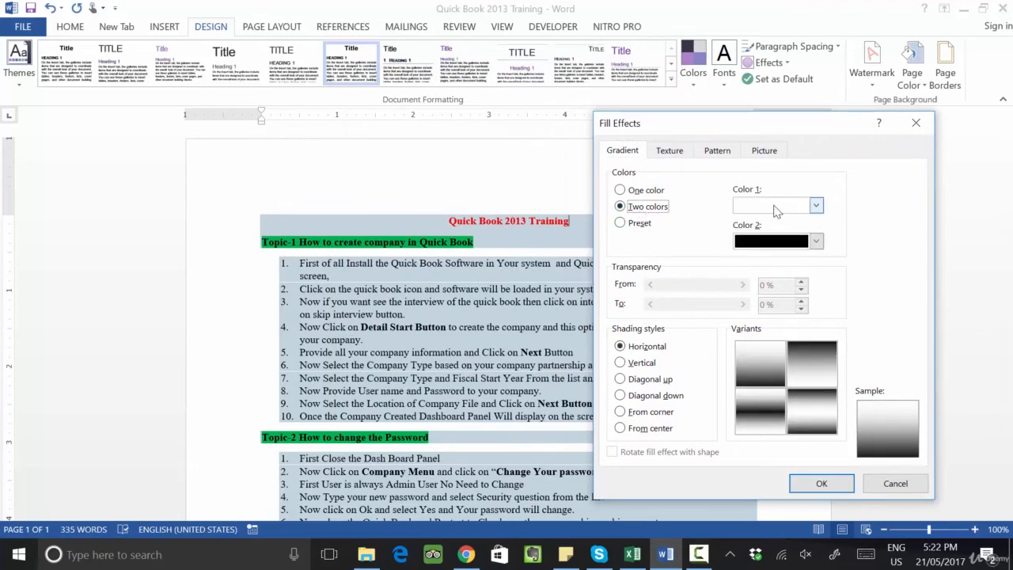
pyautogui.click(786, 253)
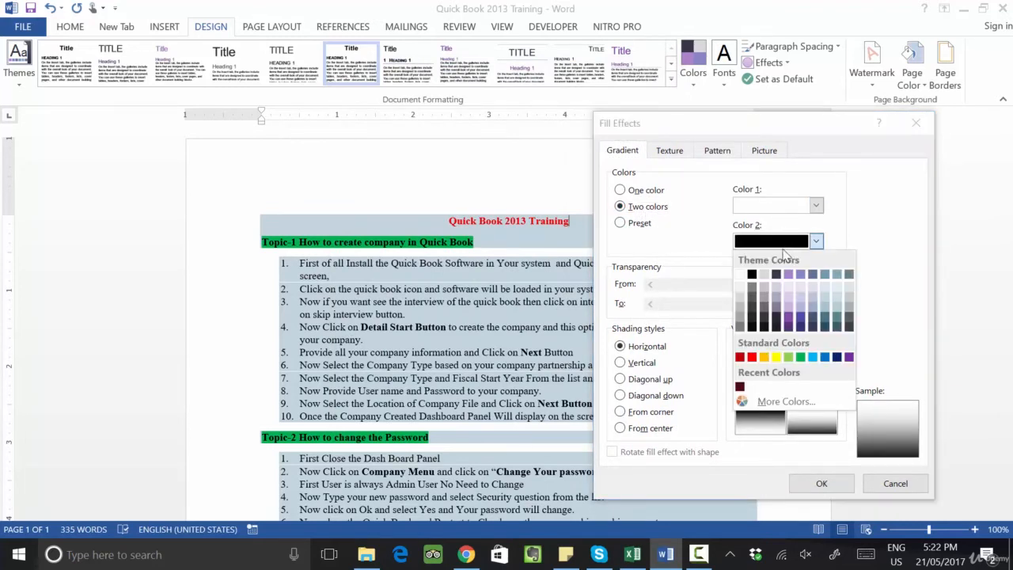
pyautogui.click(754, 357)
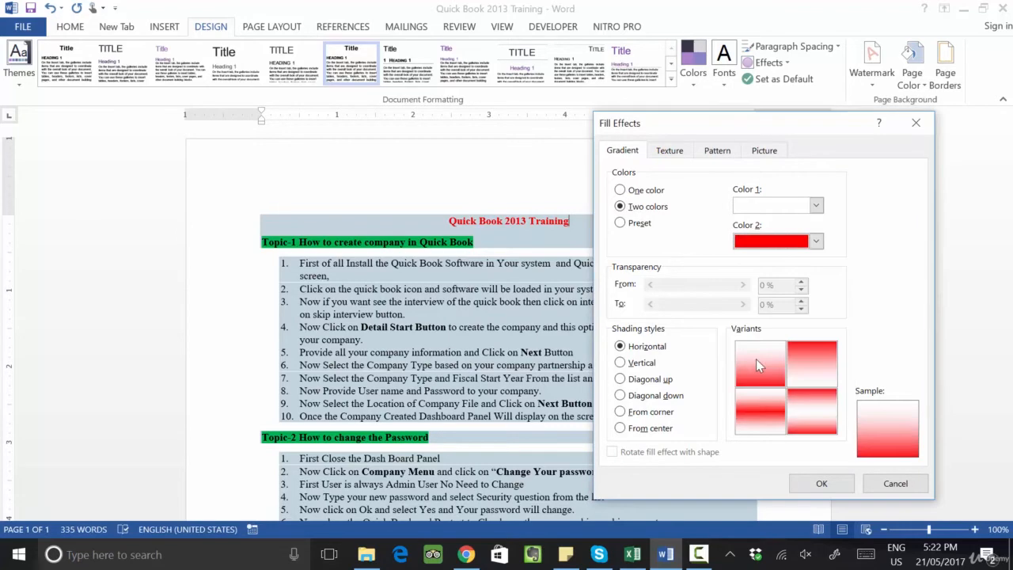
pyautogui.click(824, 481)
pyautogui.scroll(-10, 365, 266)
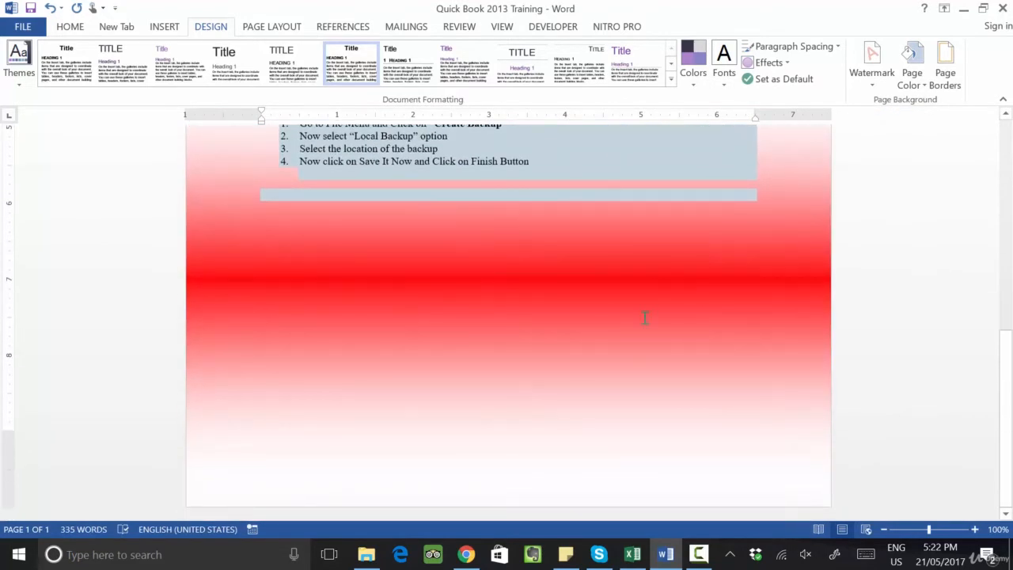
# Replace the page's gradient fill with the brown crumpled-paper texture.
pyautogui.click(912, 63)
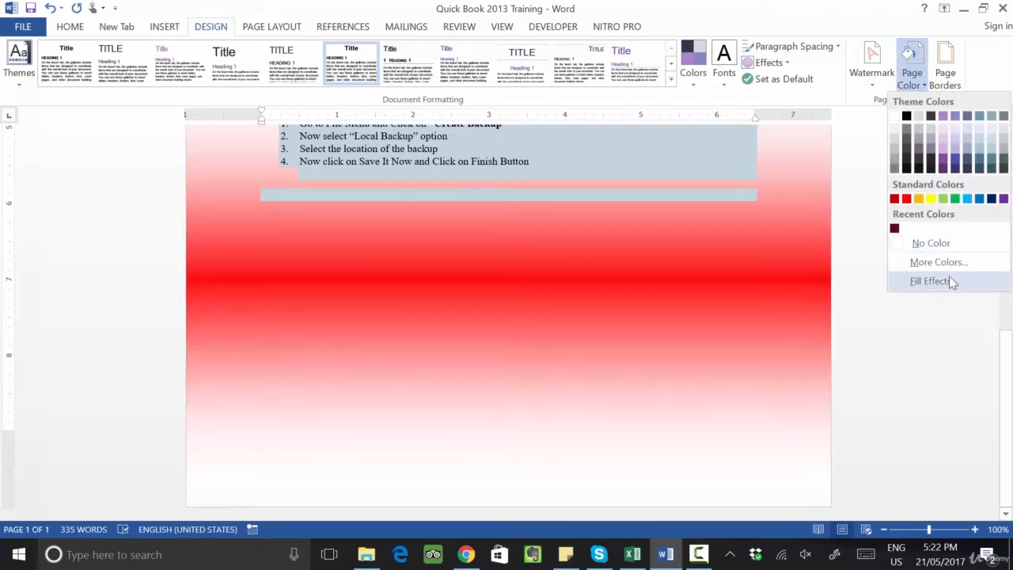
pyautogui.click(949, 277)
pyautogui.click(685, 155)
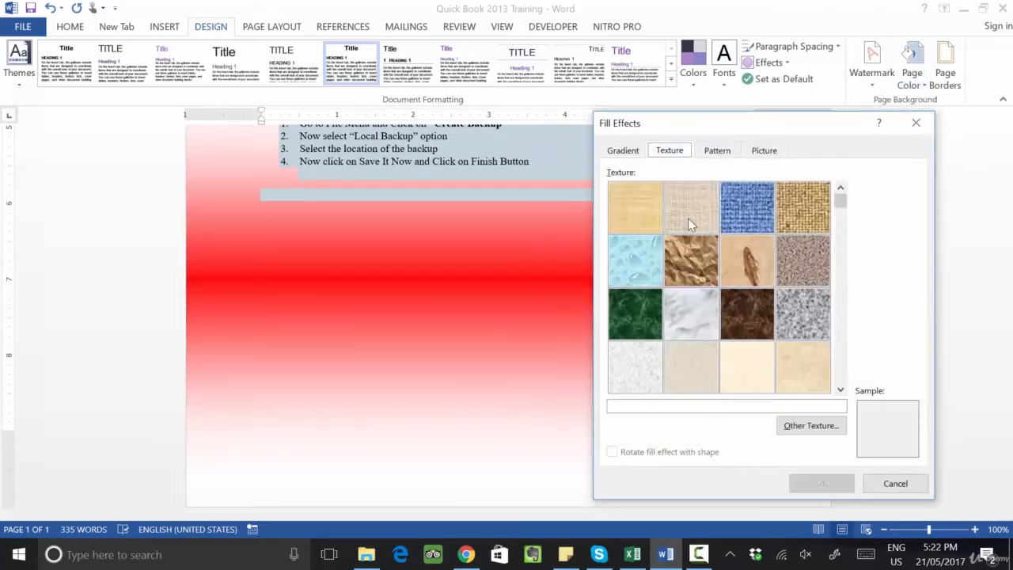
pyautogui.click(687, 267)
pyautogui.click(823, 483)
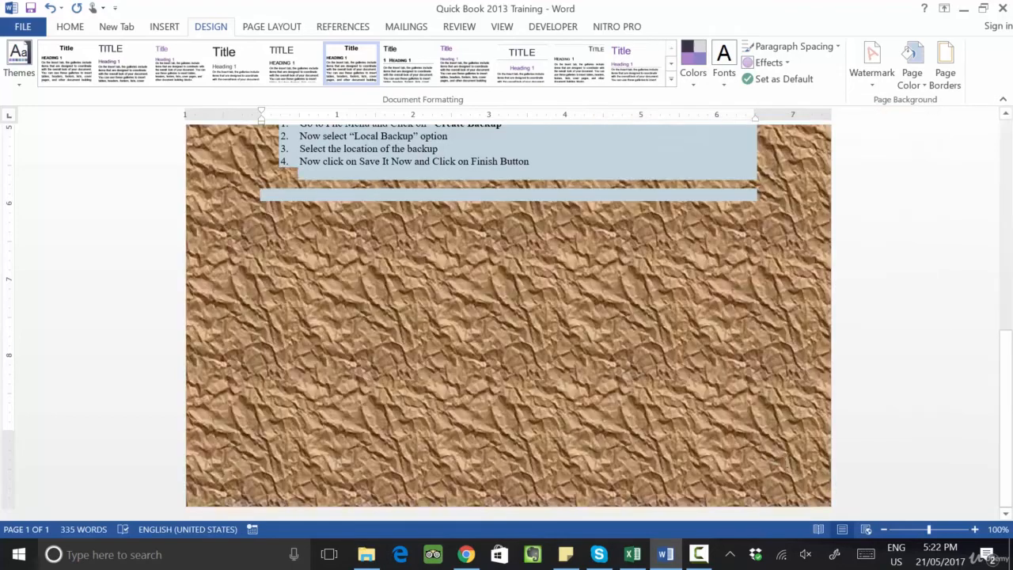
pyautogui.scroll(10, 685, 240)
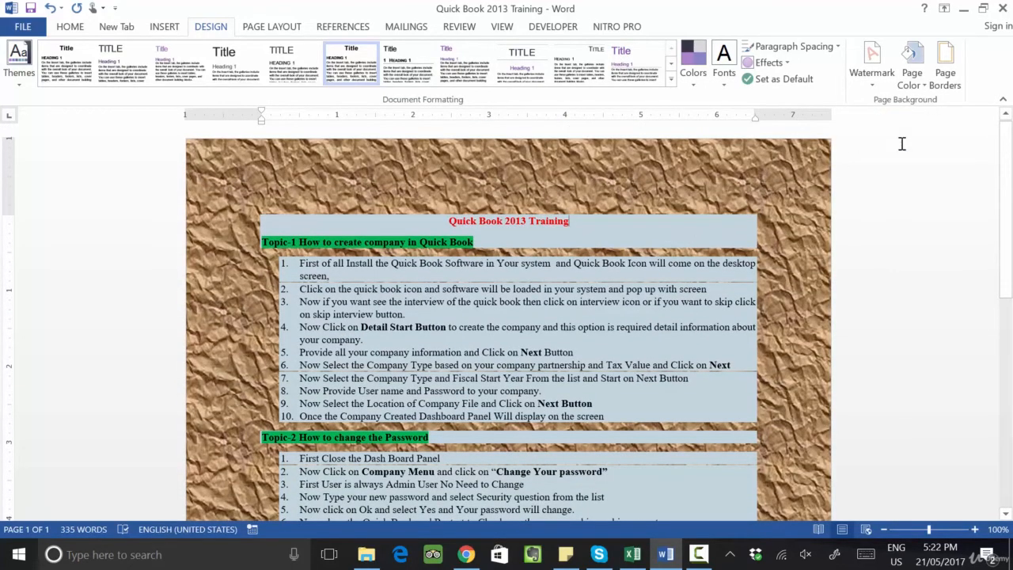
# Replace the page's paper texture with the Solid diamond pattern, using the tan foreground and red background.
pyautogui.click(912, 65)
pyautogui.click(939, 280)
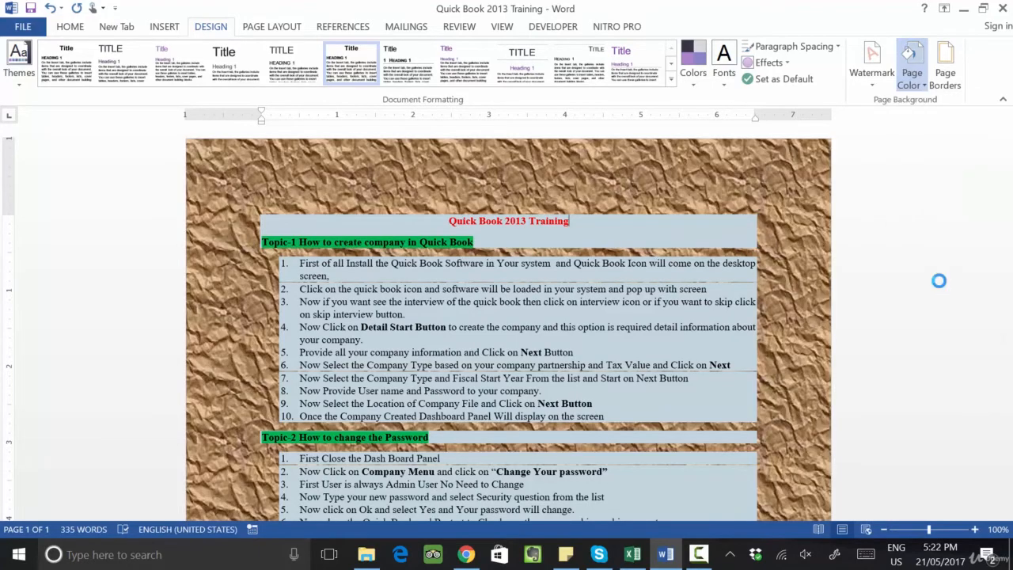
pyautogui.click(730, 149)
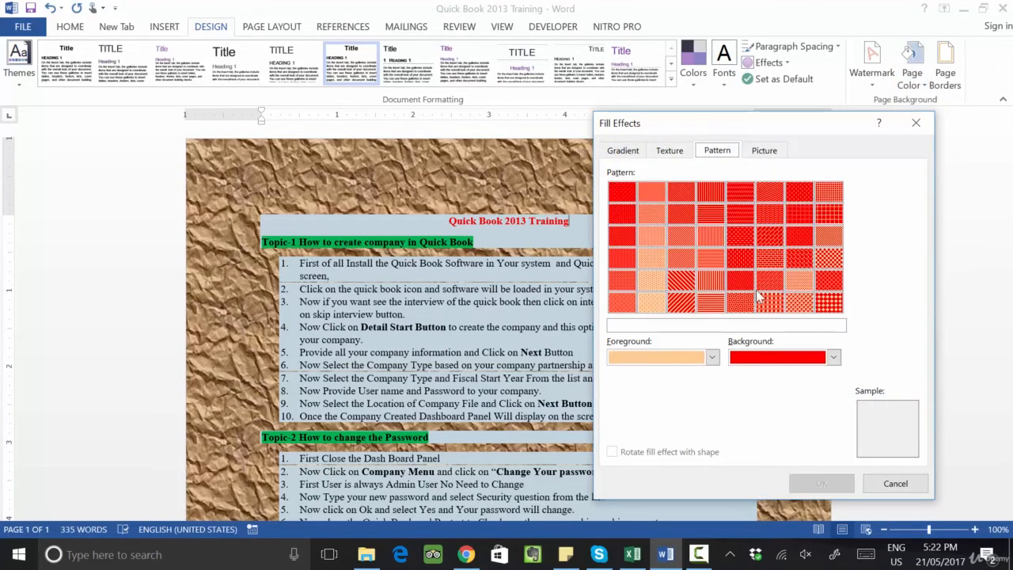
pyautogui.click(827, 302)
pyautogui.click(823, 482)
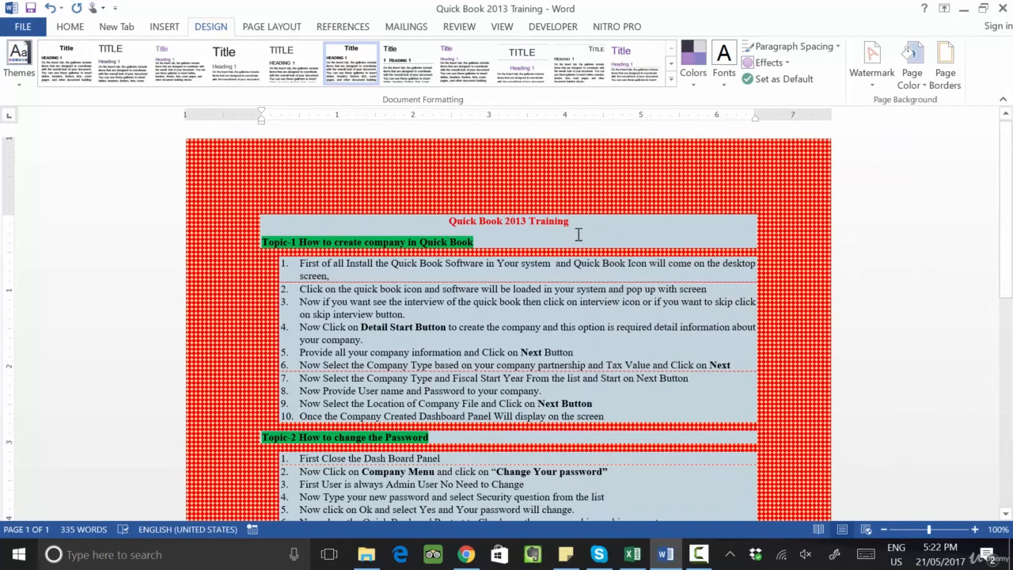
# Start a picture fill for the page background, and work offline to browse the computer's picture files.
pyautogui.click(911, 75)
pyautogui.click(930, 282)
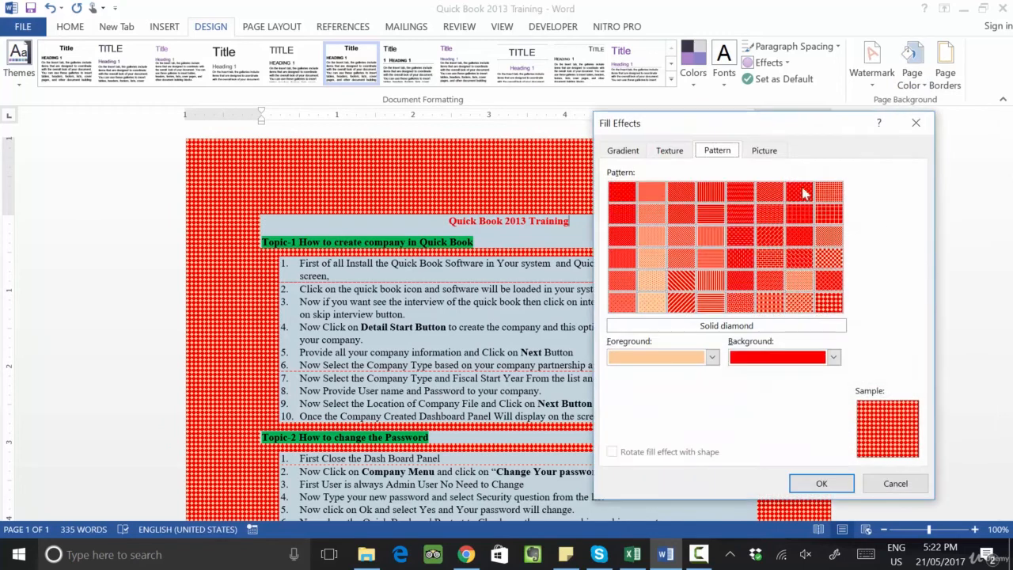
pyautogui.click(769, 153)
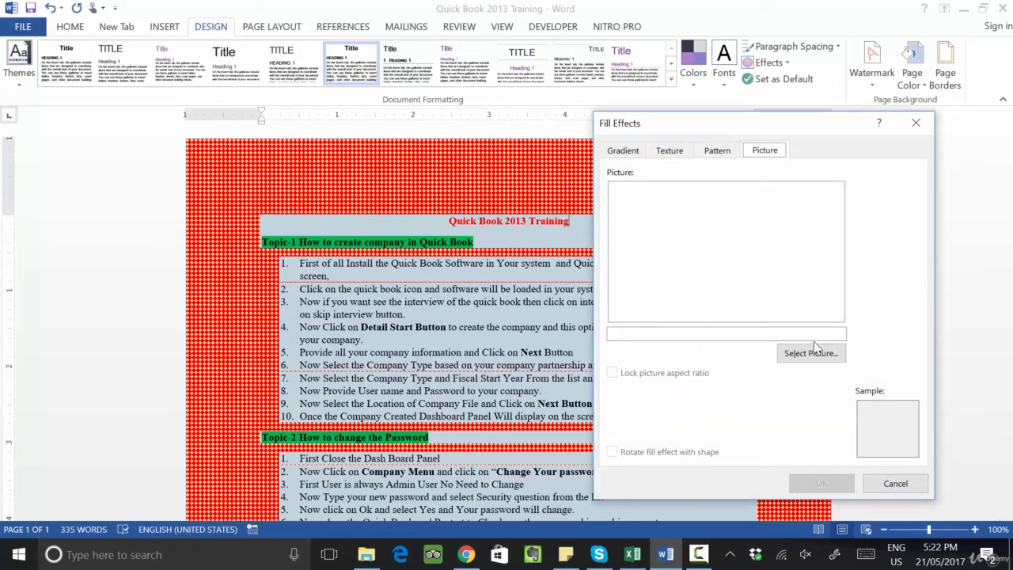
pyautogui.click(810, 353)
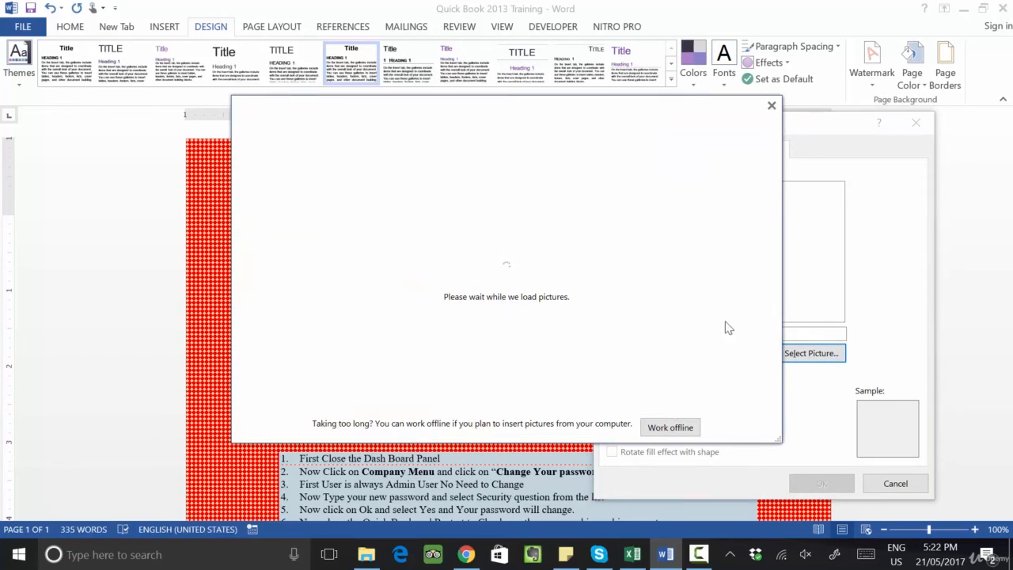
pyautogui.click(771, 105)
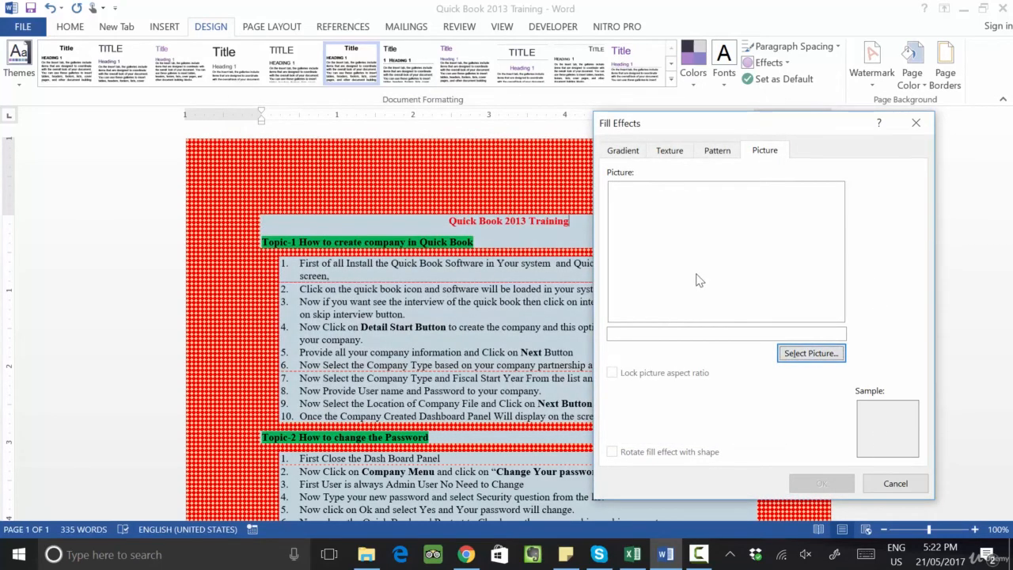
pyautogui.click(788, 354)
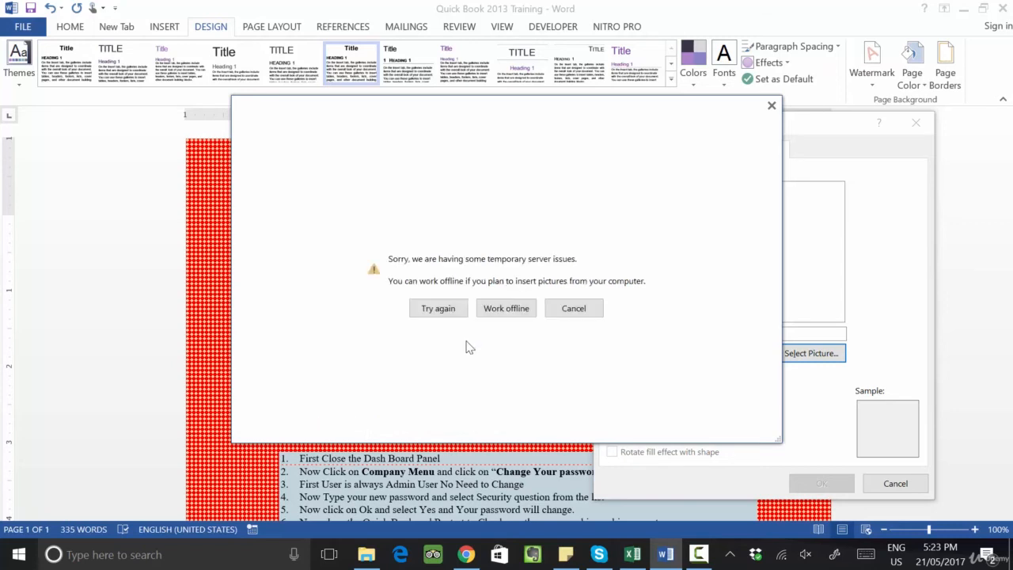
pyautogui.click(441, 311)
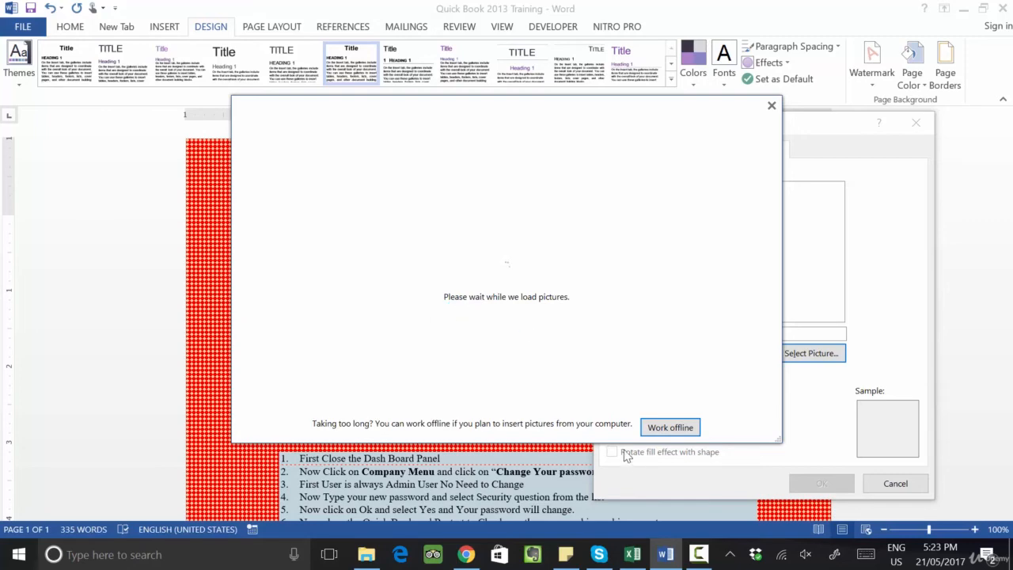
pyautogui.click(671, 428)
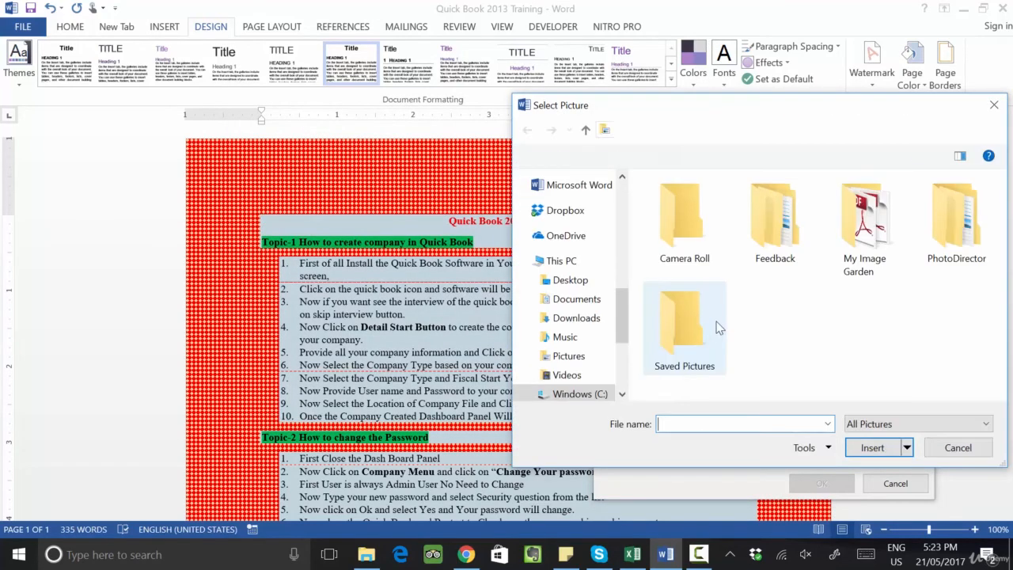
# Fill the page background with the "banner" picture from the Desktop.
pyautogui.click(564, 262)
pyautogui.click(570, 281)
pyautogui.scroll(-3, 811, 277)
pyautogui.click(811, 252)
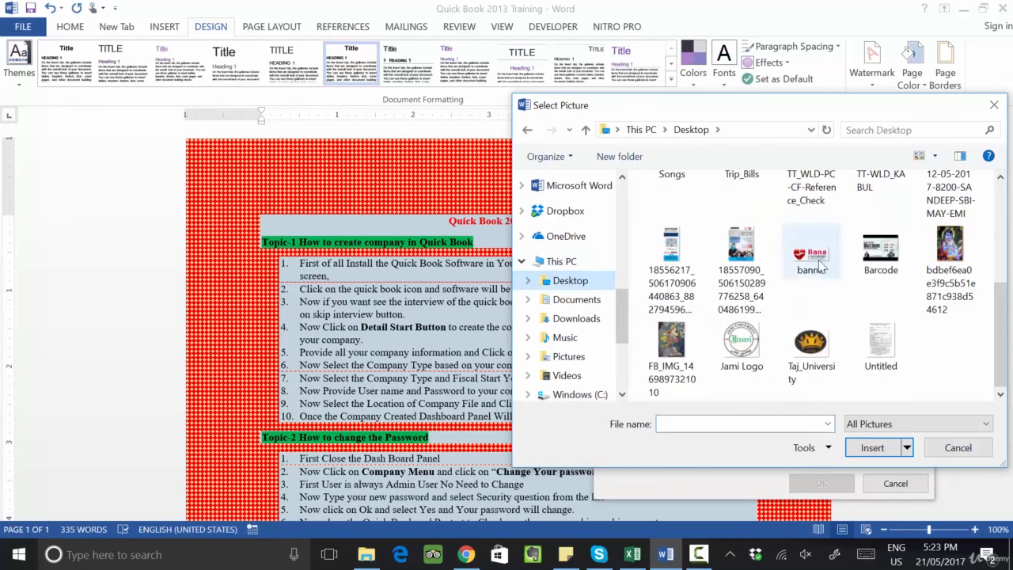
pyautogui.click(872, 448)
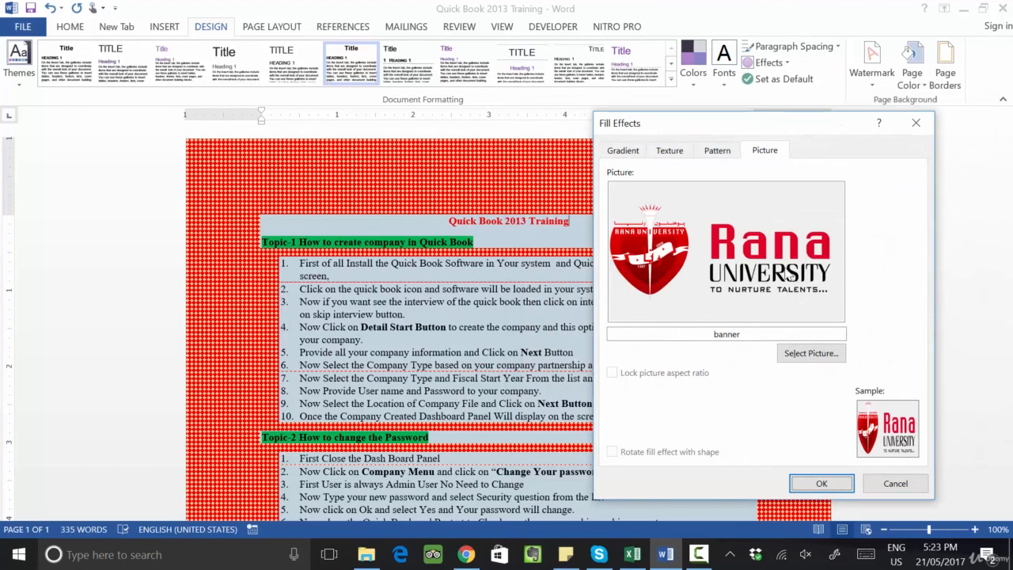
pyautogui.click(796, 485)
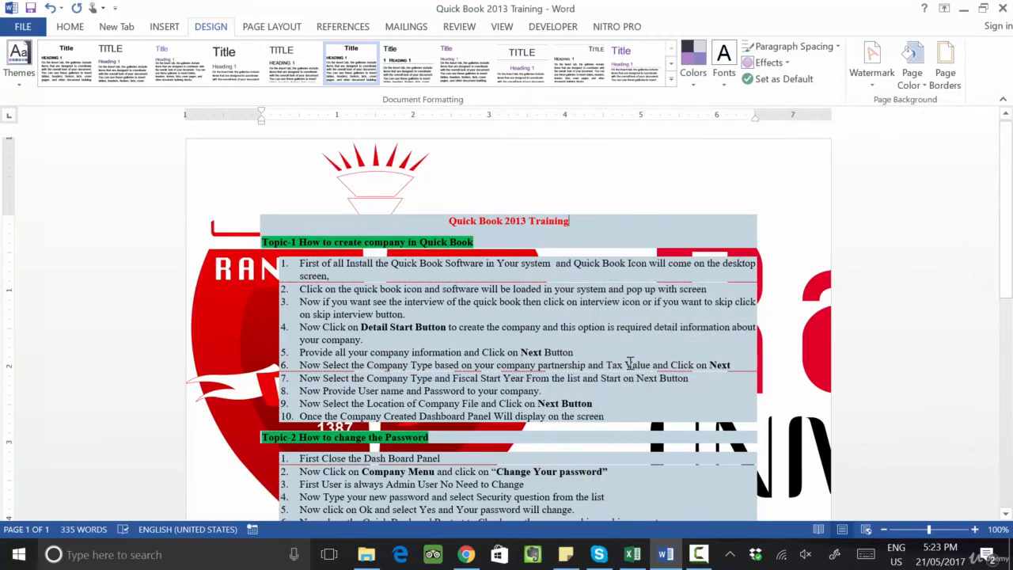
# Examine how the picture background covers the page from top to bottom and behind the shaded text.
pyautogui.scroll(-3, 610, 352)
pyautogui.scroll(-7, 607, 341)
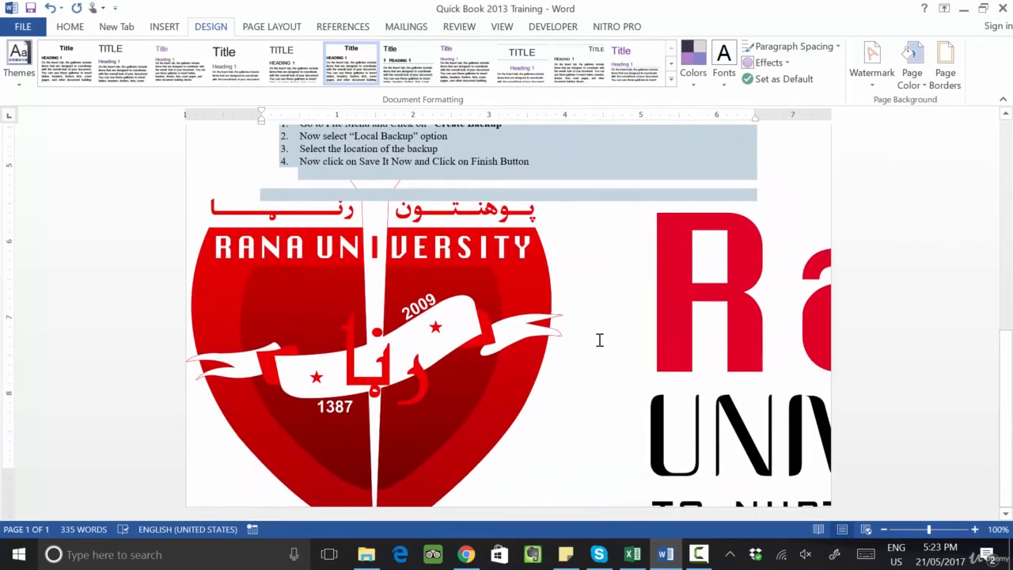
pyautogui.scroll(11, 600, 343)
pyautogui.scroll(1, 599, 345)
pyautogui.tripleClick(249, 301)
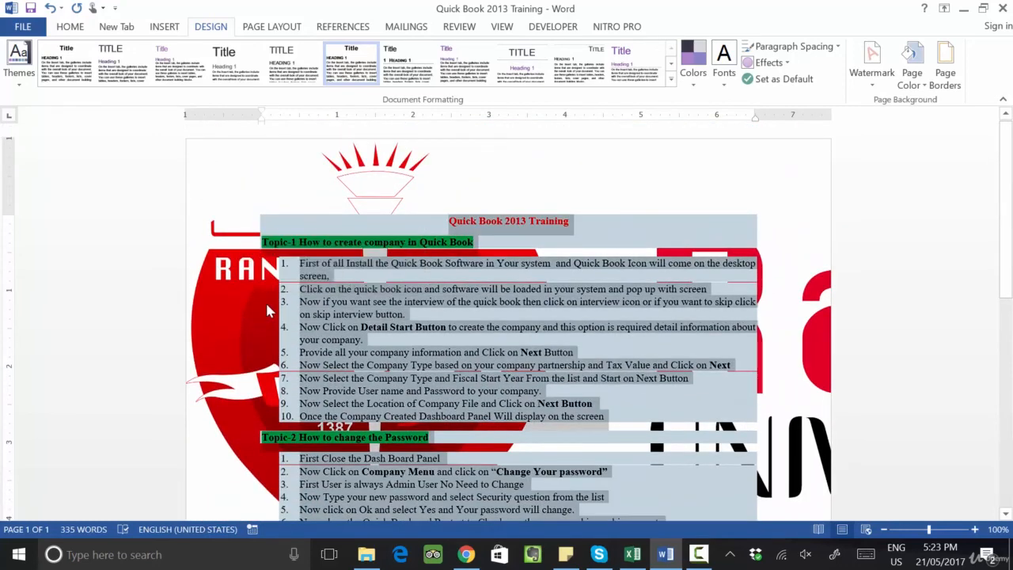
pyautogui.doubleClick(268, 302)
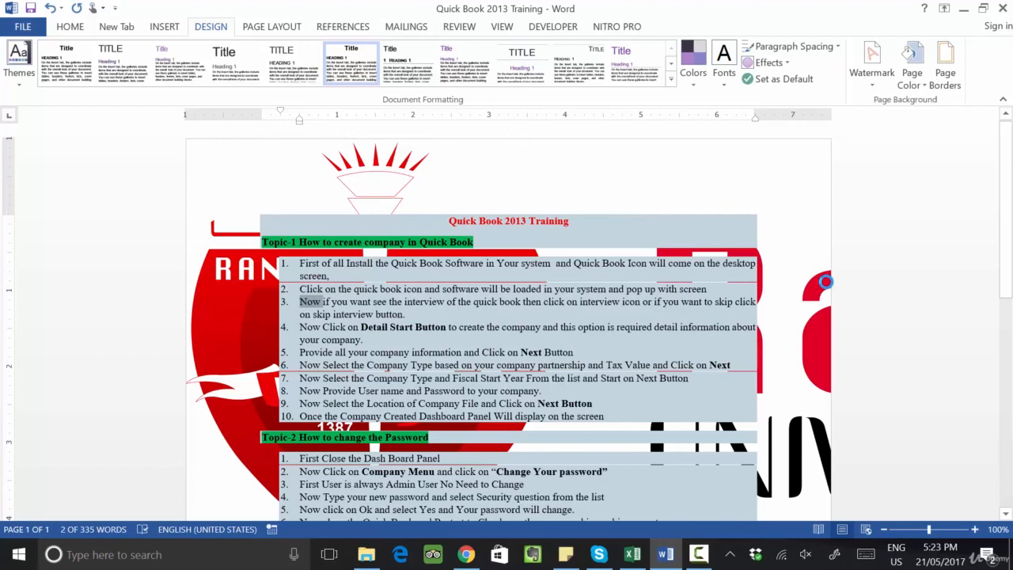
# Check the document in print preview, and look at the page border settings without applying a border.
pyautogui.hotkey('ctrl', 'p')
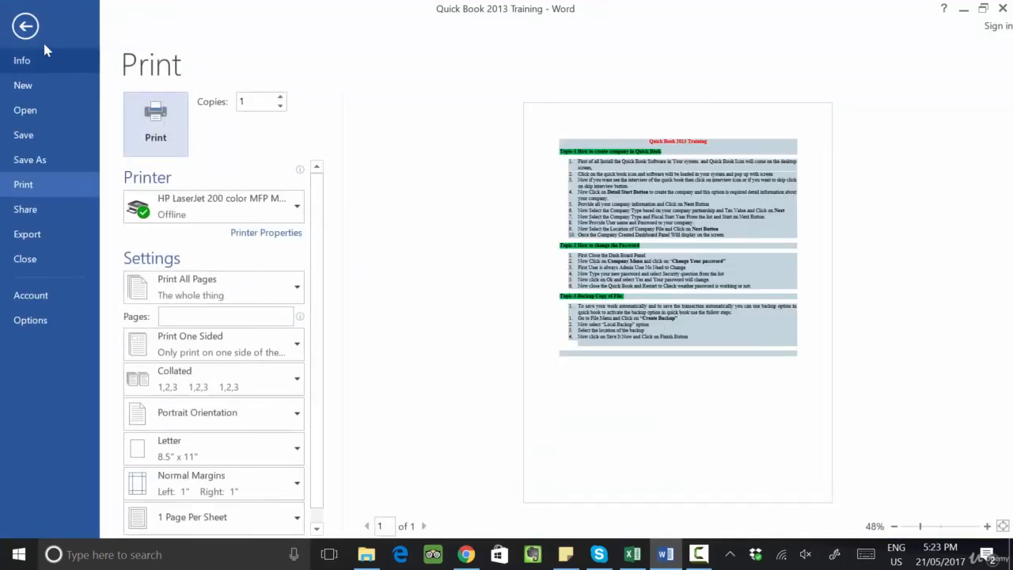
pyautogui.click(25, 26)
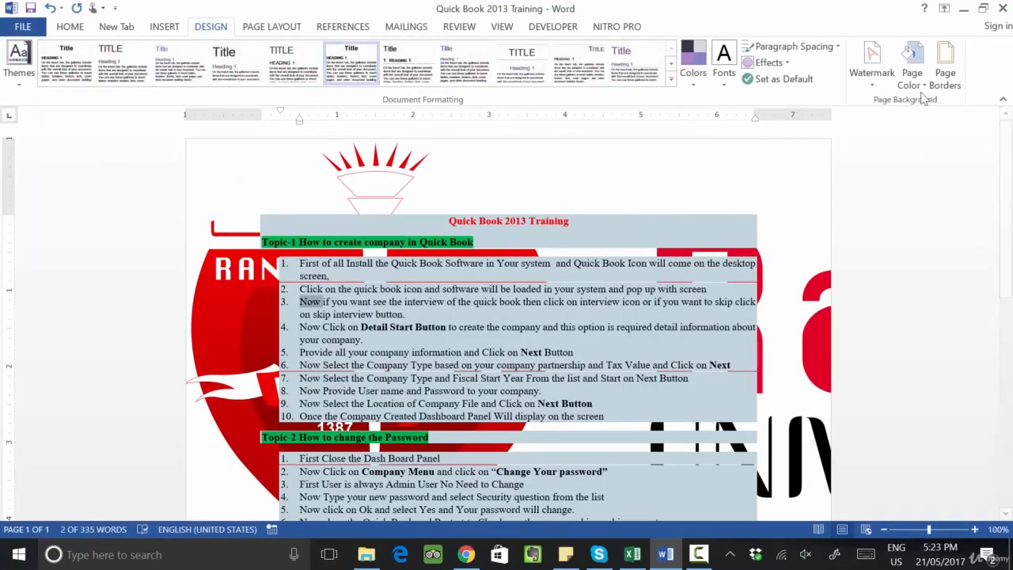
pyautogui.click(946, 78)
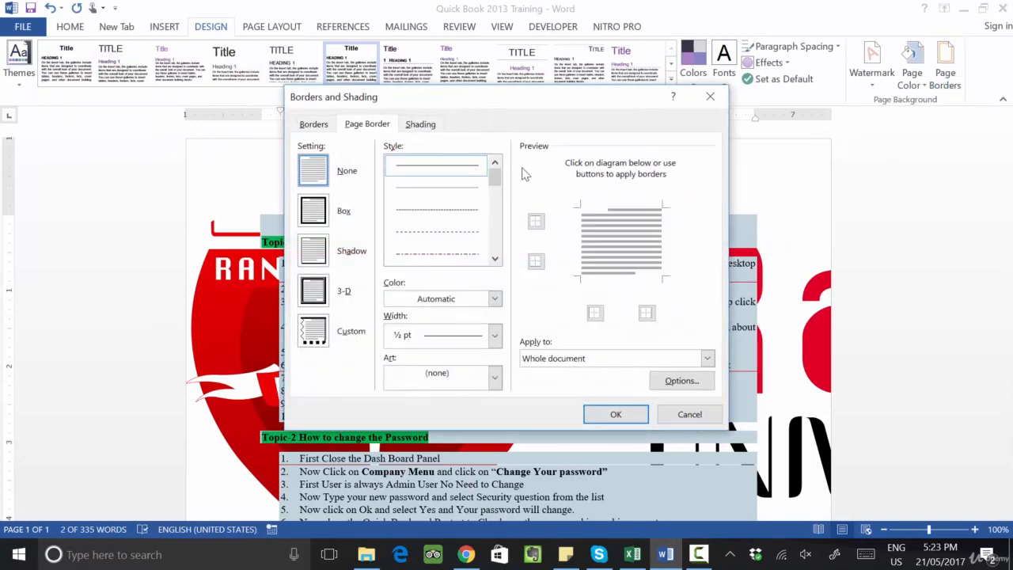
pyautogui.click(689, 414)
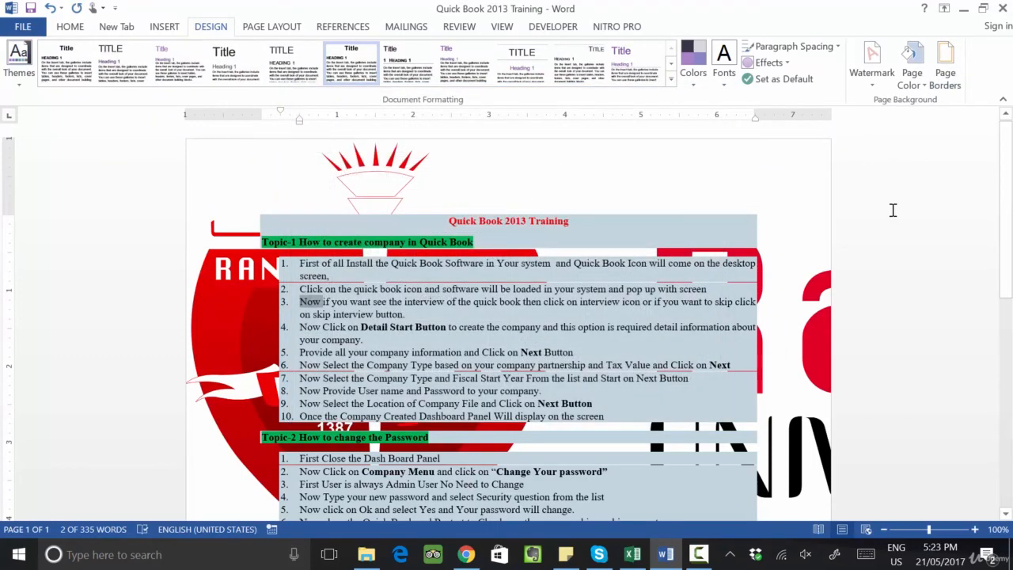